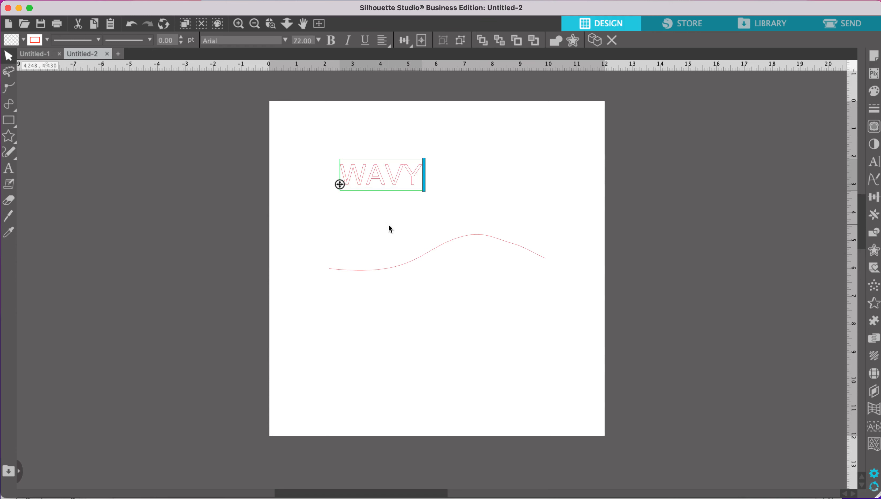
Finish the WAVY text and add a separate text object reading TEXT directly below it.
left_click(359, 230)
left_click(8, 169)
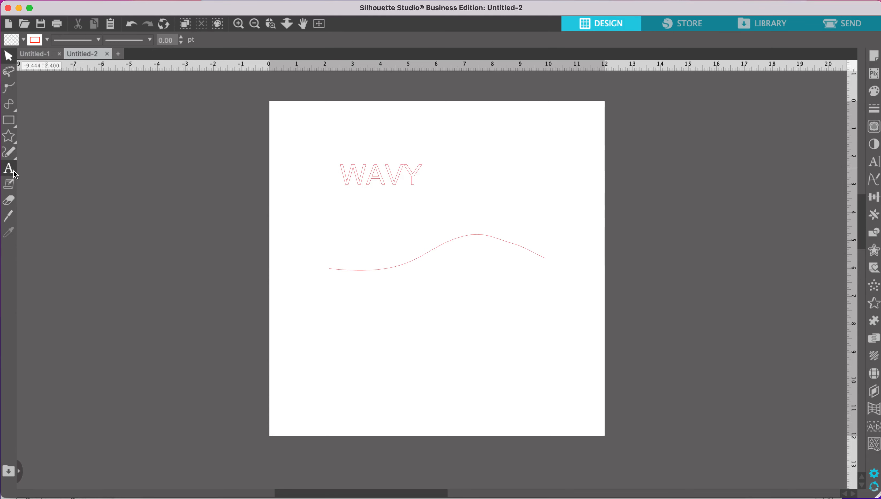
left_click(338, 218)
key("Escape")
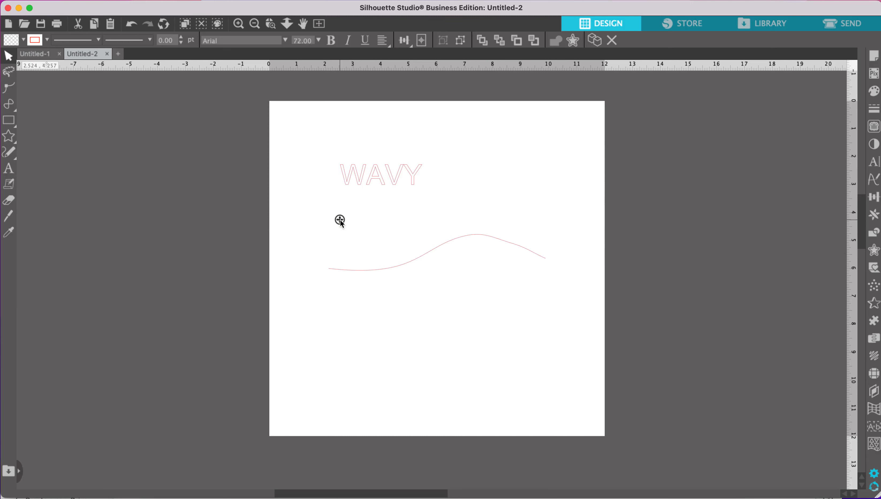
type("TEX")
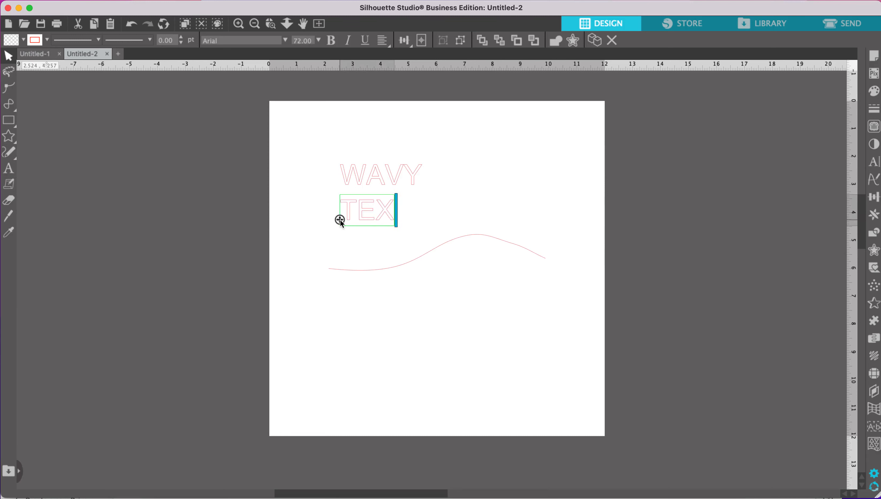
type("T")
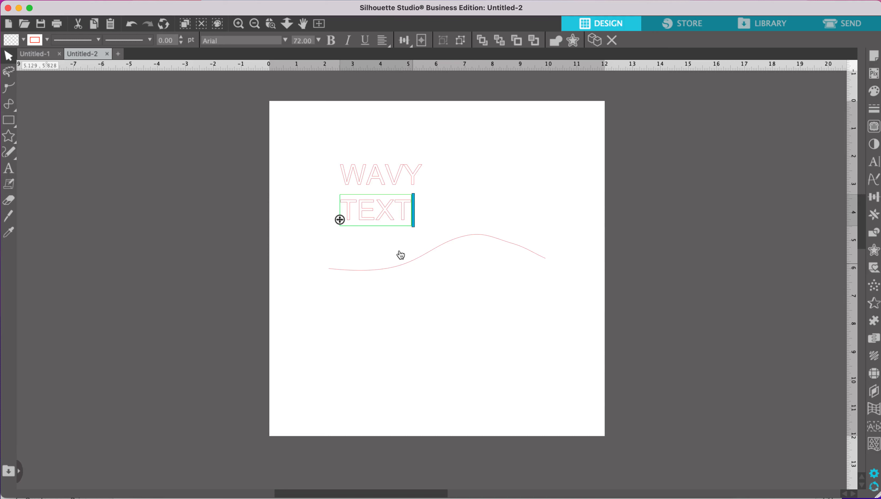
Change the font of both the WAVY and TEXT objects to Herkules.
left_click(365, 183)
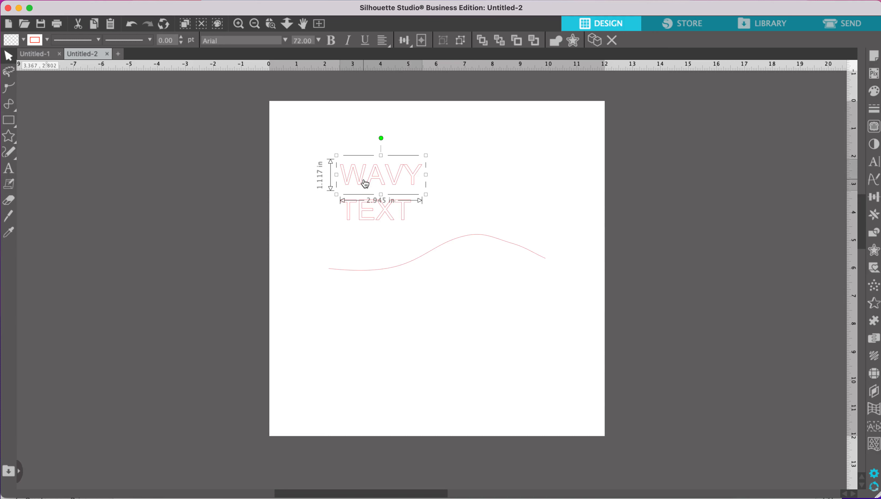
mouse_move(312, 161)
left_mouse_down()
mouse_move(392, 202)
mouse_move(415, 228)
left_mouse_up()
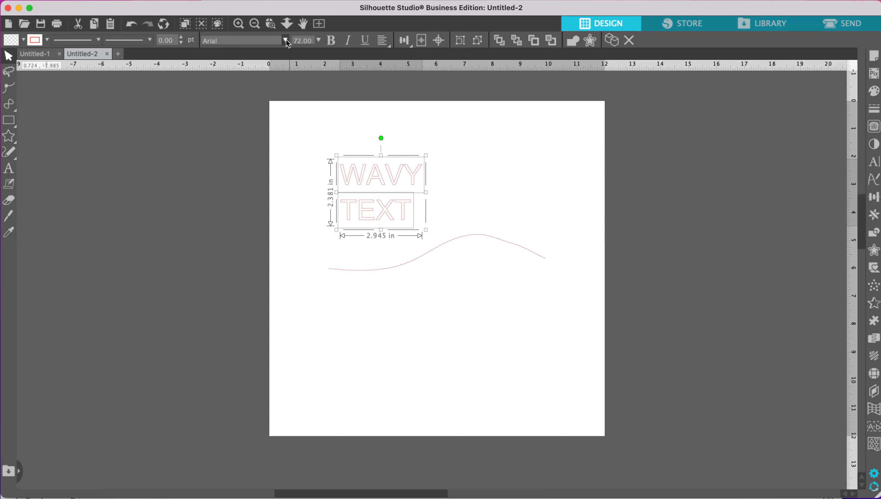
left_click(249, 40)
type("hercules")
left_click(285, 40)
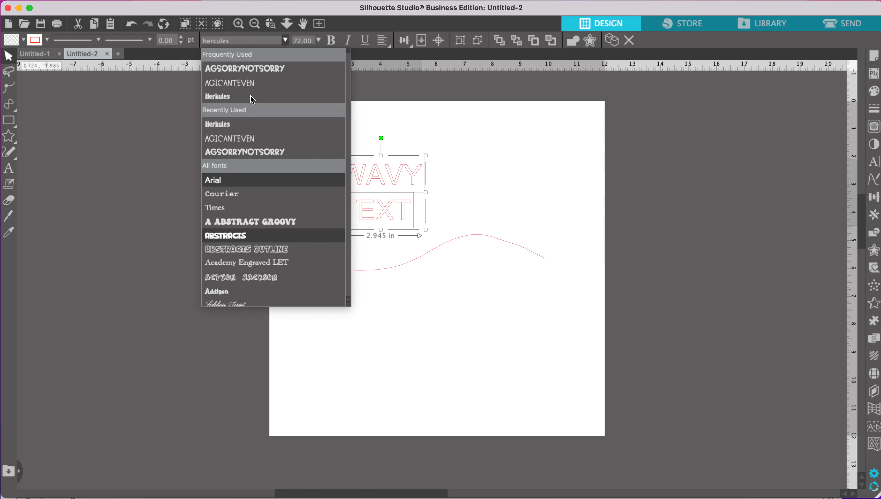
left_click(223, 97)
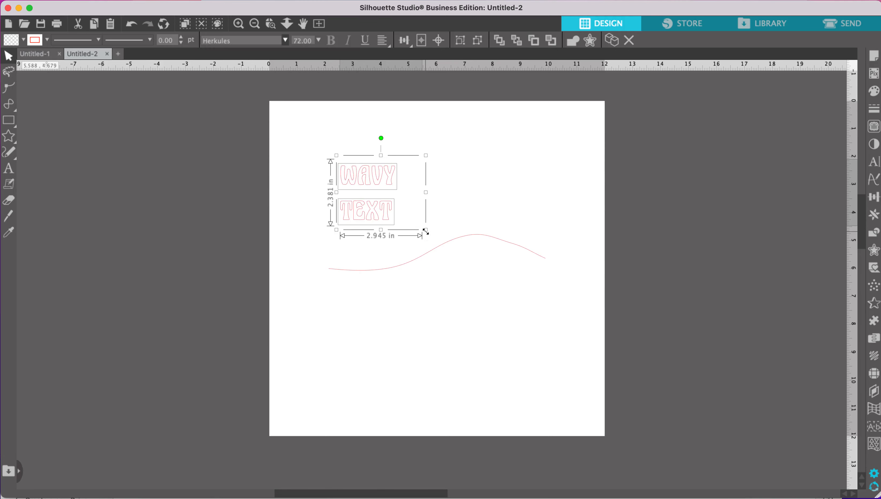
Enlarge both words proportionally, then place WAVY above the wavy line and scale it to about 8.3 in wide.
mouse_move(428, 231)
left_mouse_down()
mouse_move(523, 356)
mouse_move(559, 429)
mouse_move(613, 492)
left_mouse_up()
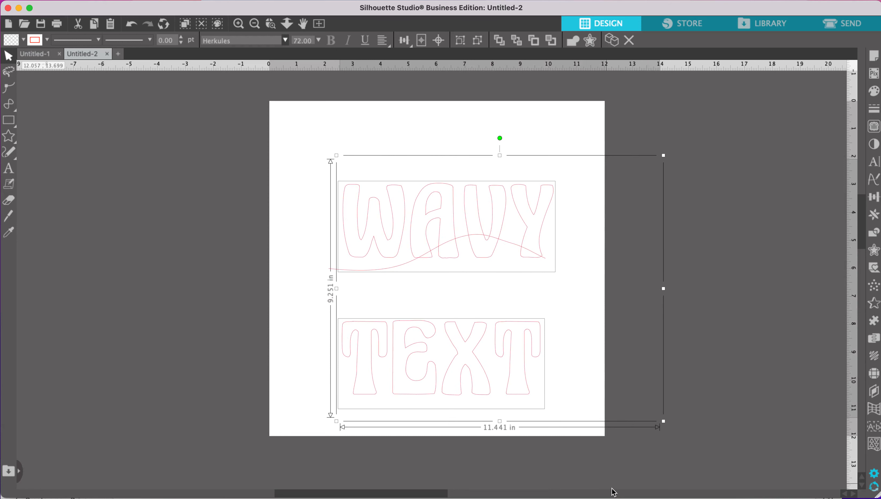
left_click(494, 281)
mouse_move(460, 216)
left_mouse_down()
mouse_move(434, 175)
mouse_move(453, 170)
left_mouse_up()
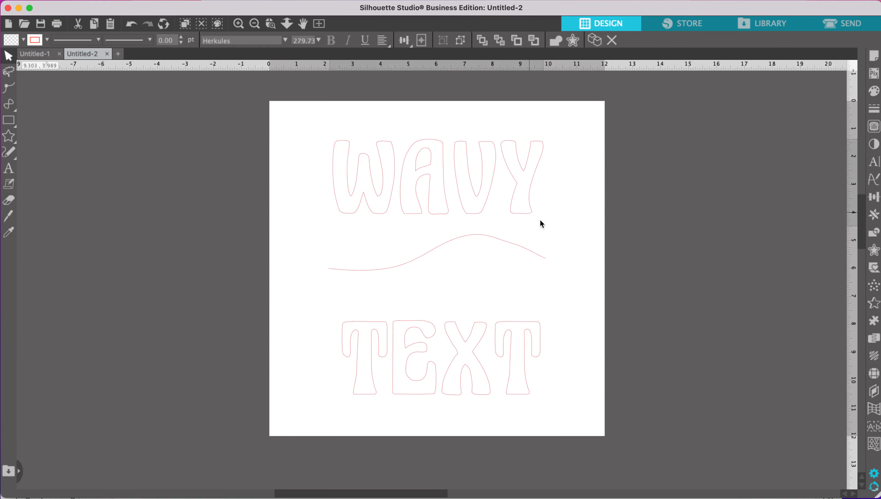
mouse_move(541, 224)
left_mouse_down()
mouse_move(561, 243)
mouse_move(527, 222)
left_mouse_up()
Enlarge the word TEXT to about 7.8 in wide and position it just below the wavy line.
left_click(537, 327)
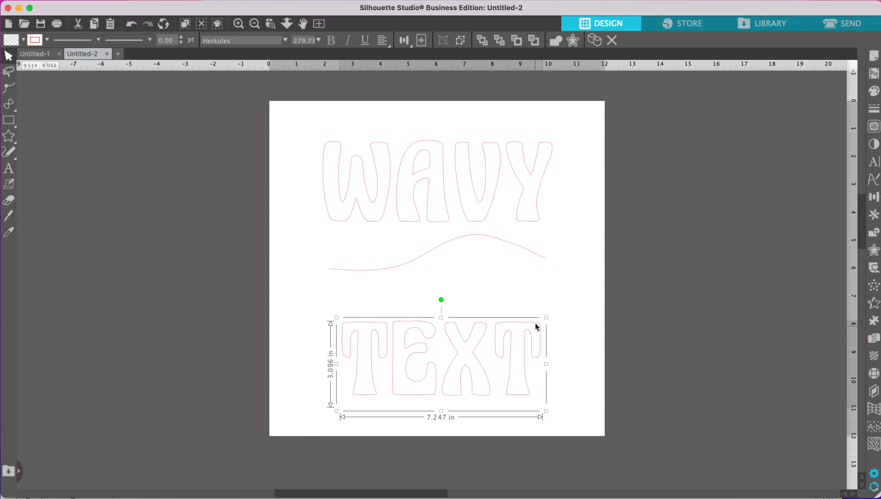
left_click_drag(545, 320, 561, 309)
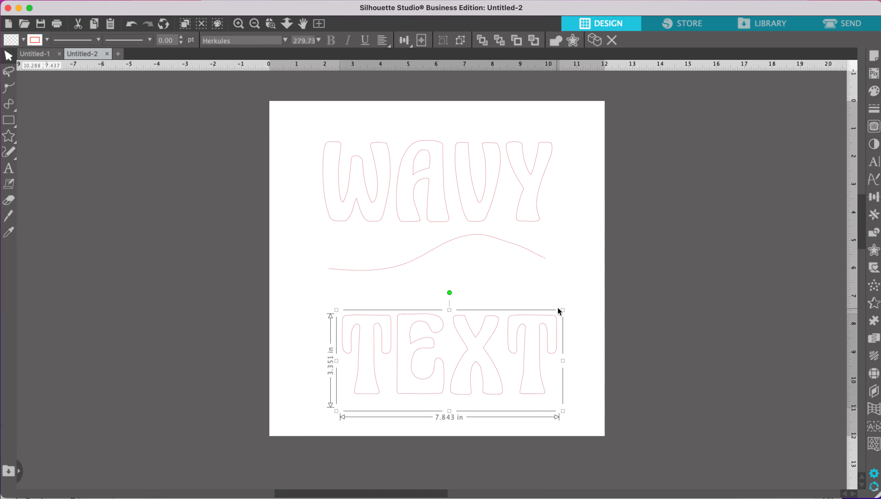
left_click_drag(478, 328, 471, 300)
left_click(600, 342)
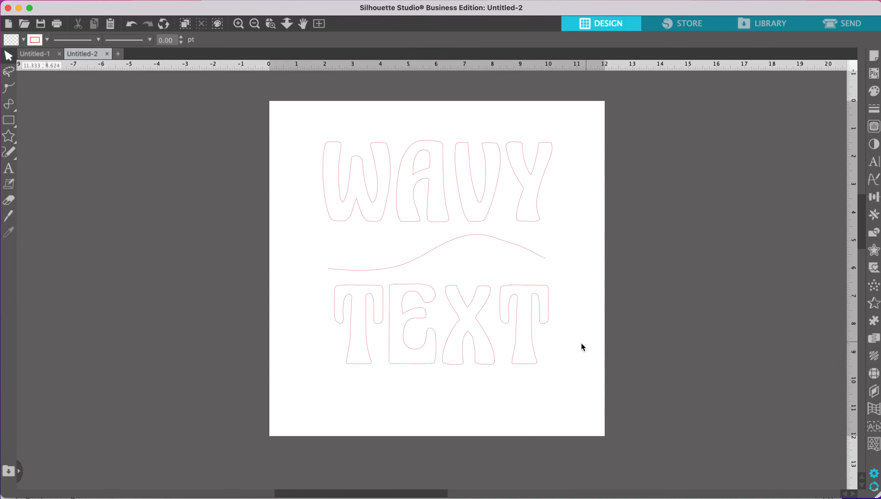
Fill both words, WAVY and TEXT, with black.
left_click(452, 224)
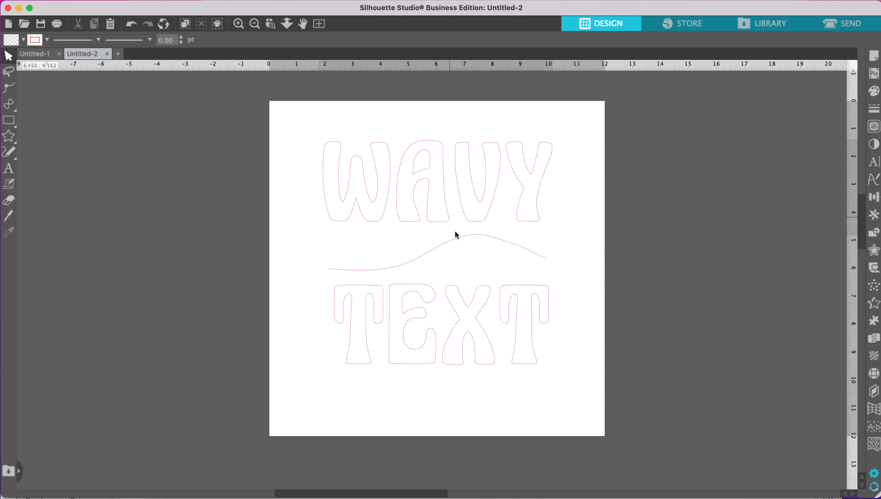
left_click(468, 306, "shift")
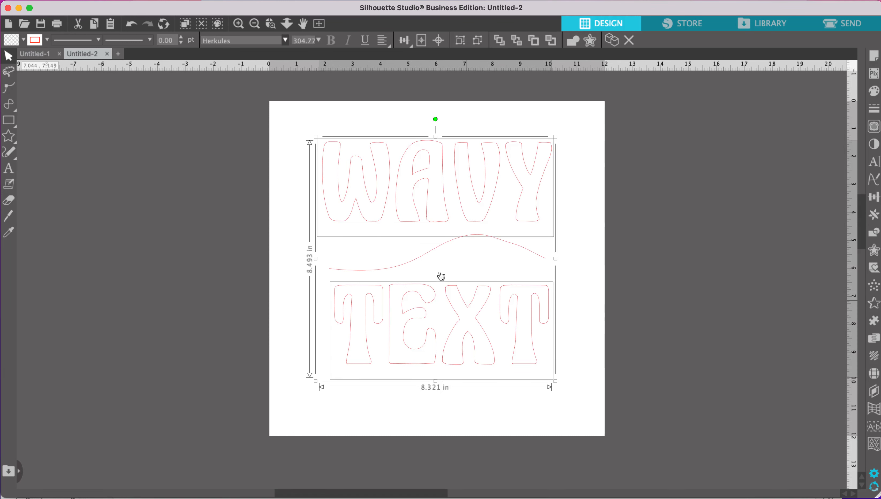
left_click(24, 40)
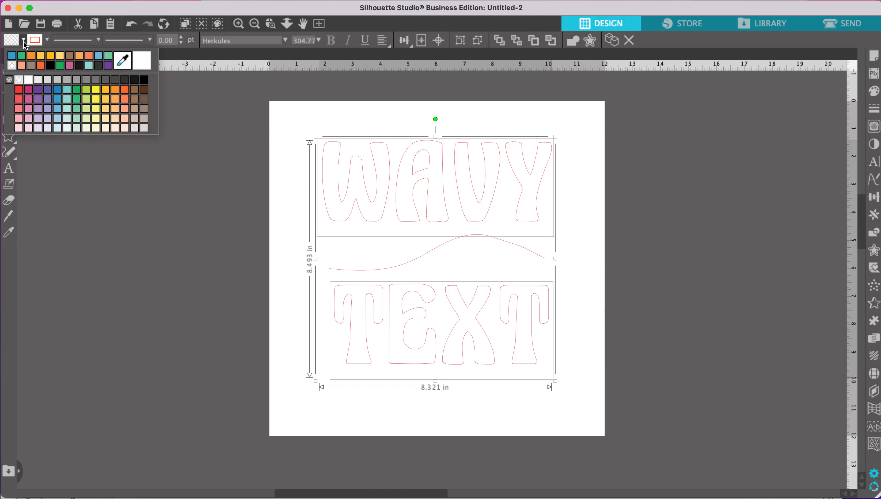
left_click(51, 65)
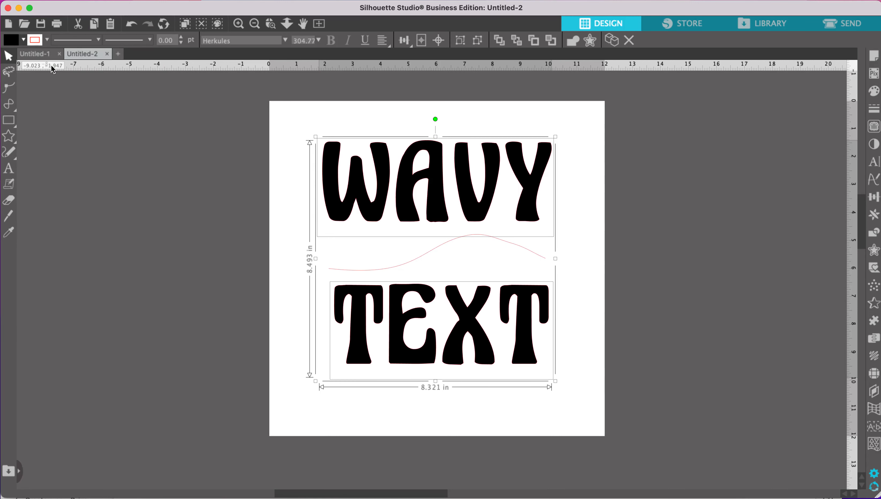
left_click(259, 249)
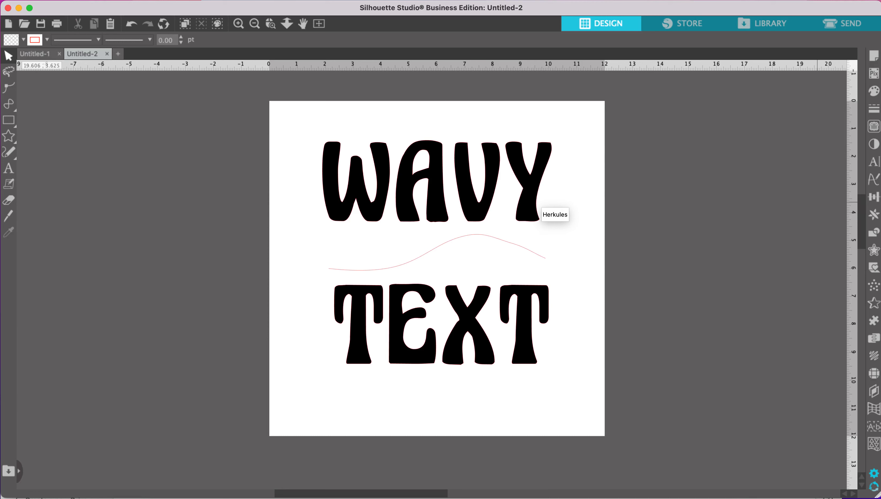
Open the Warp options and browse the available warp templates.
left_click(874, 416)
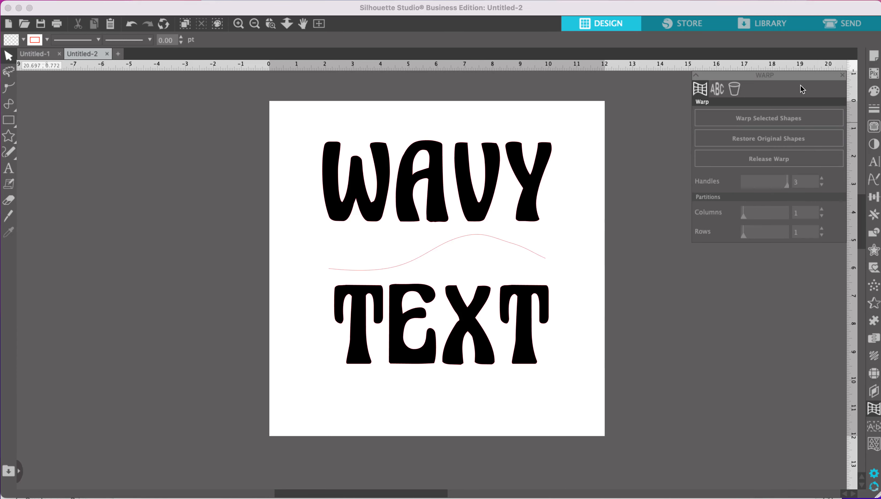
left_click(492, 194)
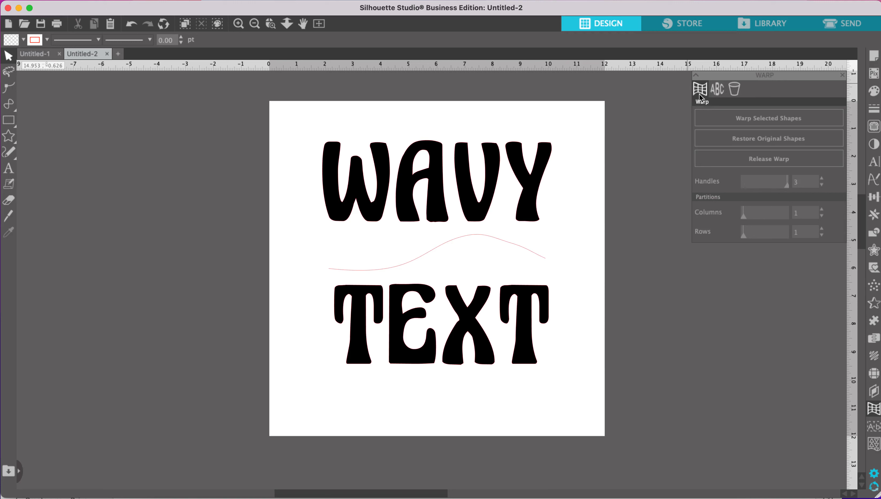
left_click(718, 90)
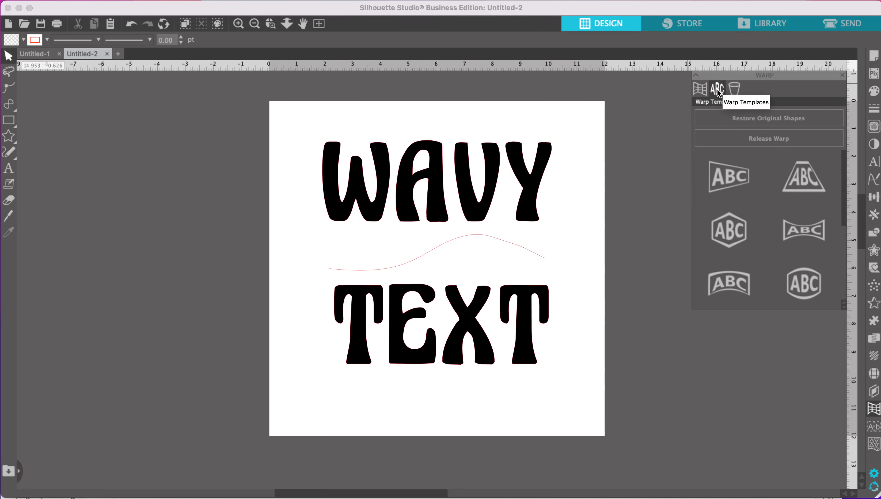
scroll(781, 189, "down", 3)
scroll(781, 189, "down", 1)
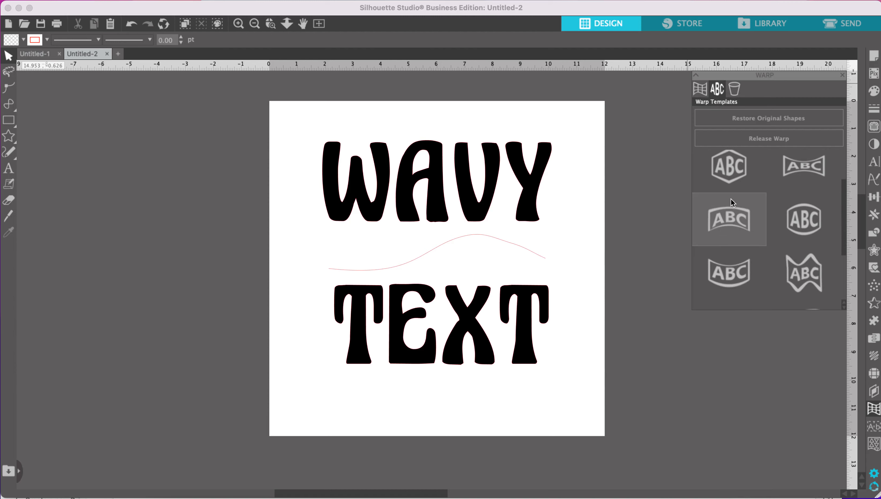
Try several warp templates on the word WAVY, such as the hexagon, arch and bow-tie shapes, and restore its original shape.
left_click(530, 191)
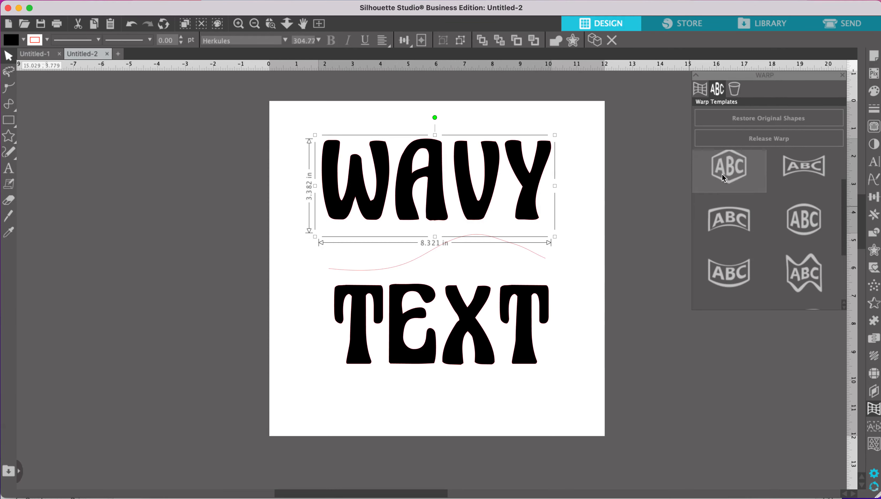
left_click(743, 179)
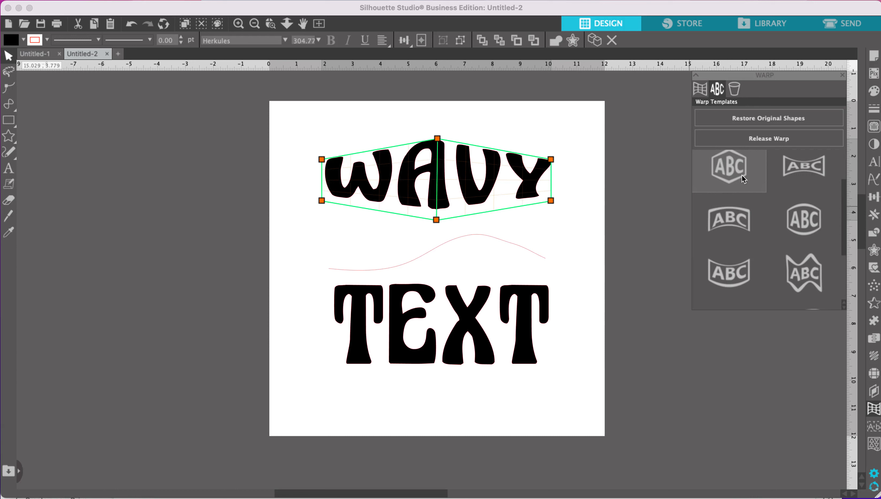
left_click(731, 221)
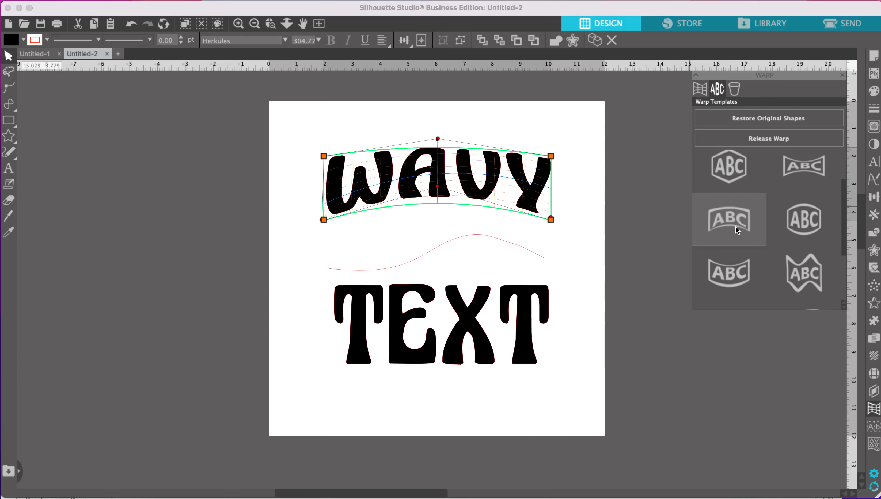
left_click(736, 280)
scroll(769, 265, "down", 1)
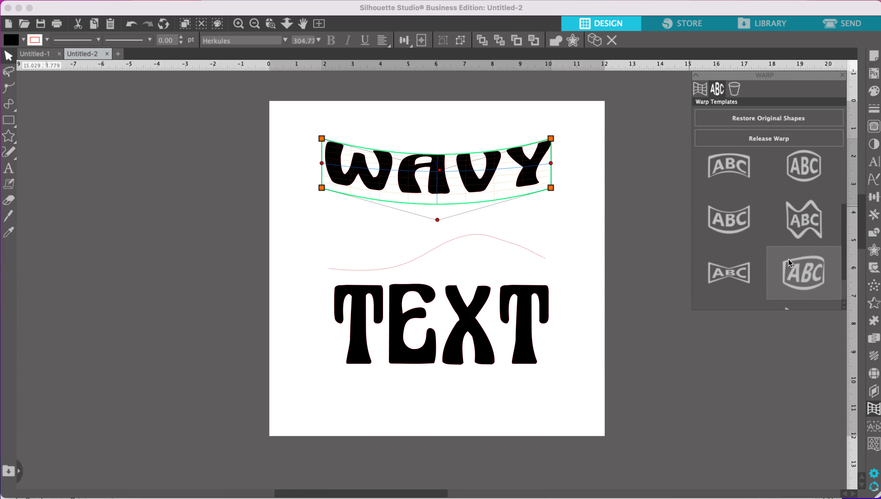
left_click(807, 232)
scroll(806, 231, "down", 1)
left_click(730, 230)
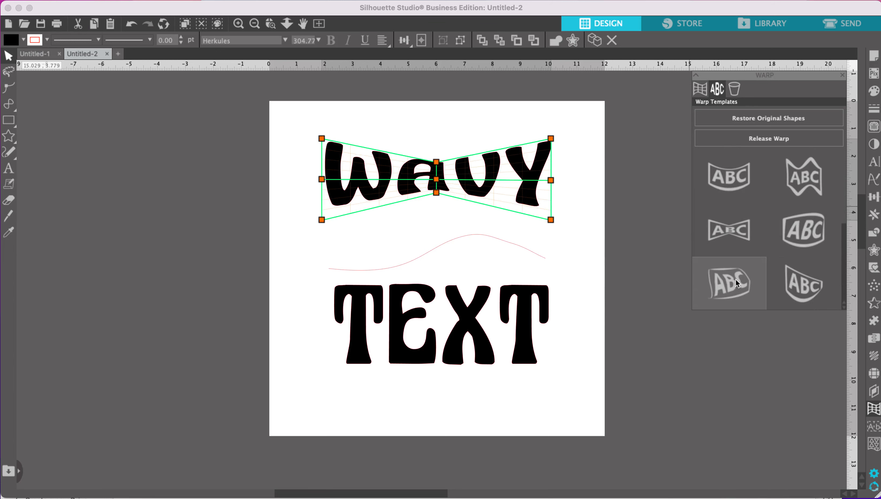
left_click(802, 281)
scroll(751, 256, "up", 2)
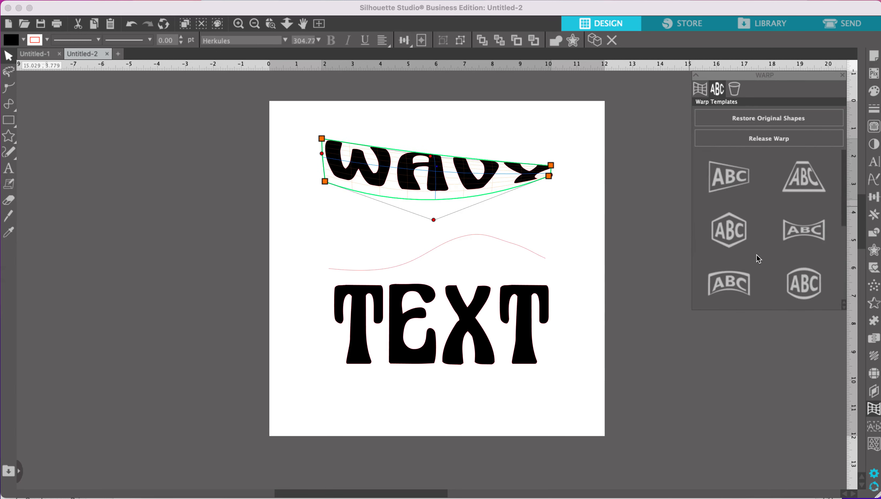
left_click(736, 174)
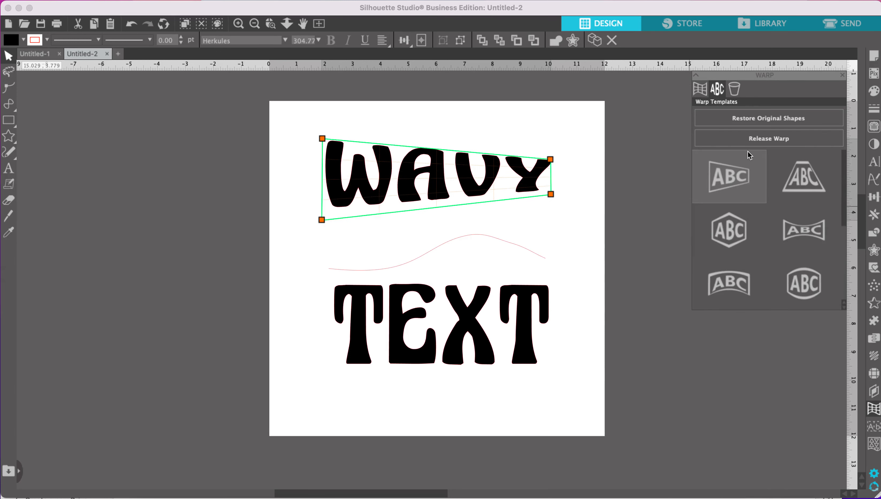
left_click(735, 120)
Apply a custom mesh warp to WAVY and stretch the bottom of the W and A down toward the wavy line.
left_click(700, 94)
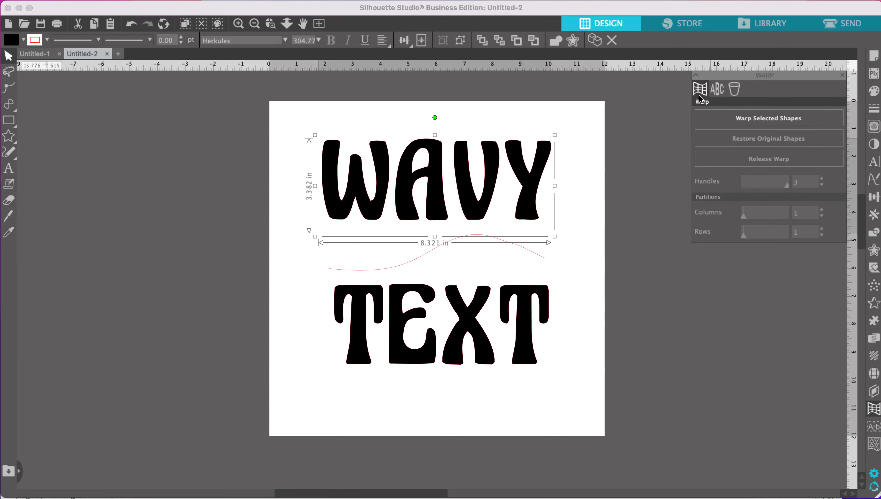
left_click(751, 122)
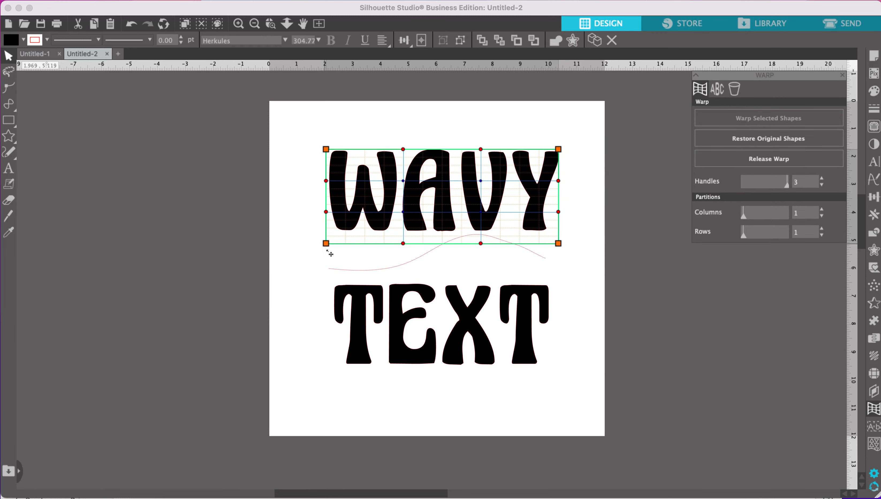
mouse_move(328, 252)
left_mouse_down()
mouse_move(320, 293)
mouse_move(324, 287)
left_mouse_up()
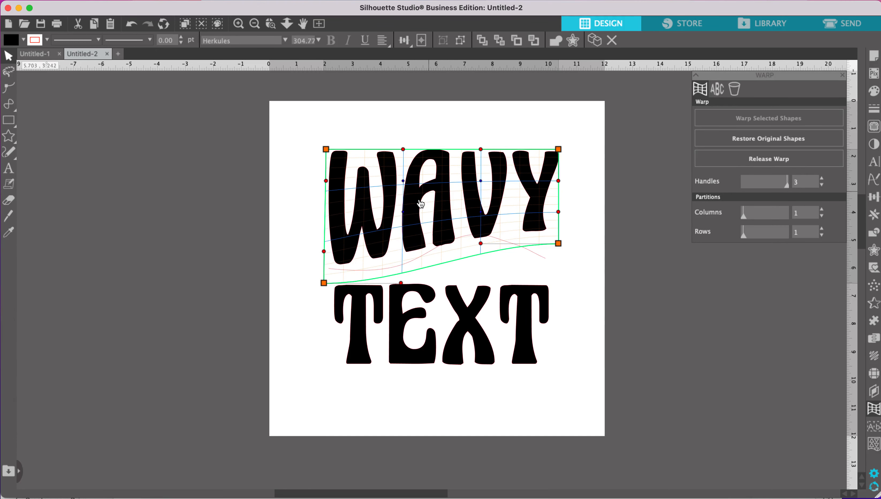
left_click_drag(403, 182, 400, 216)
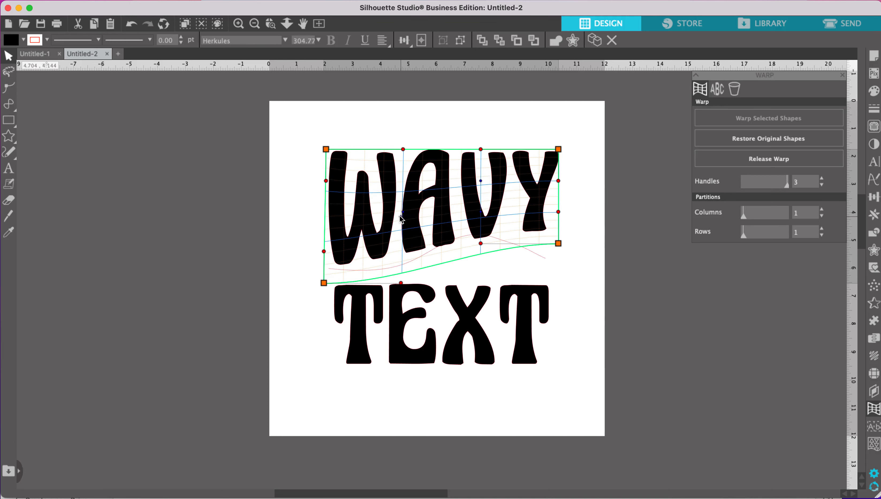
left_click_drag(401, 283, 400, 311)
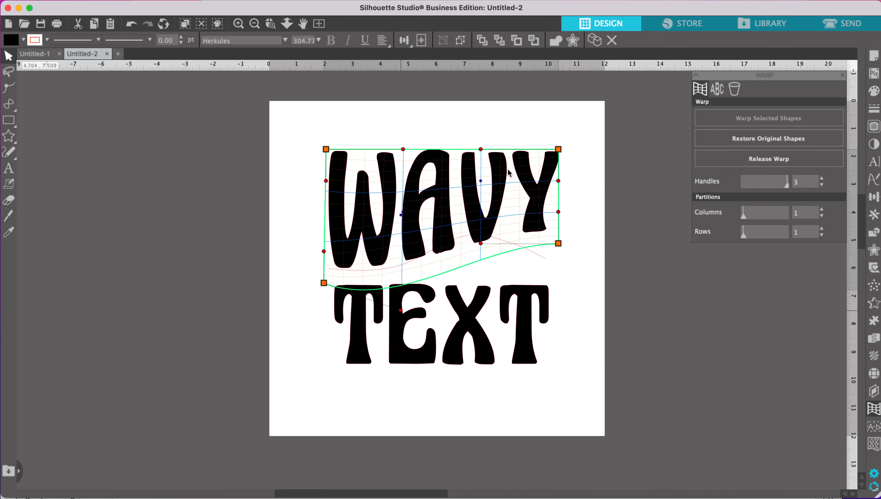
Arch the upper edge of WAVY above the V, lower the bottom of the Y, and curve the V's bottom toward the line's crest.
left_click_drag(482, 149, 482, 138)
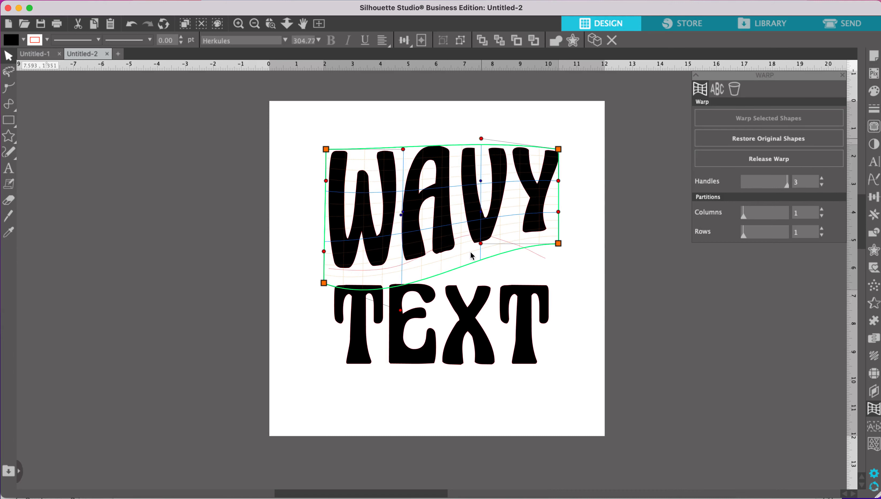
left_click_drag(482, 244, 475, 214)
left_click_drag(558, 244, 560, 275)
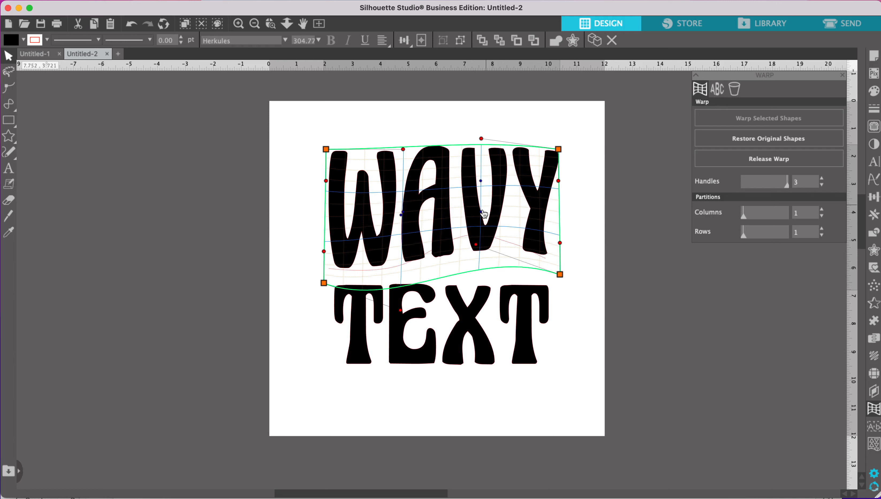
left_click_drag(482, 211, 481, 128)
left_click(477, 267)
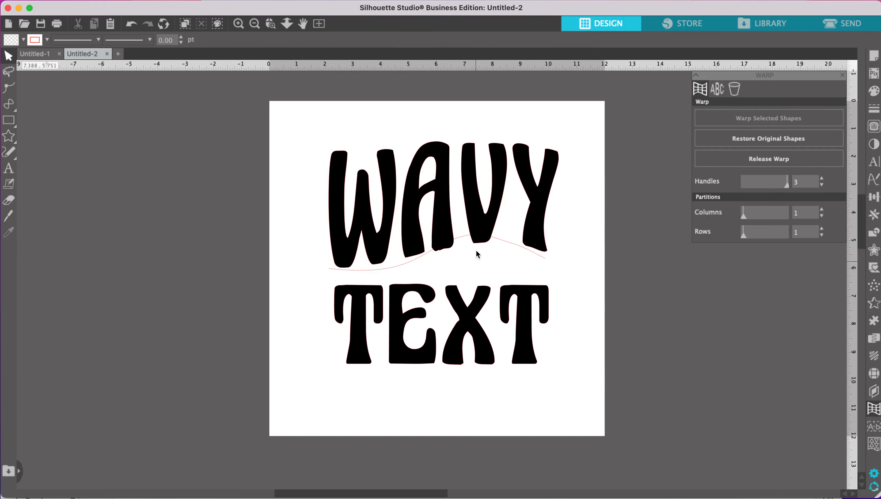
Readjust the lower corners and left-side warp handles of WAVY so the W's bottom follows the line's dip.
left_click(478, 246)
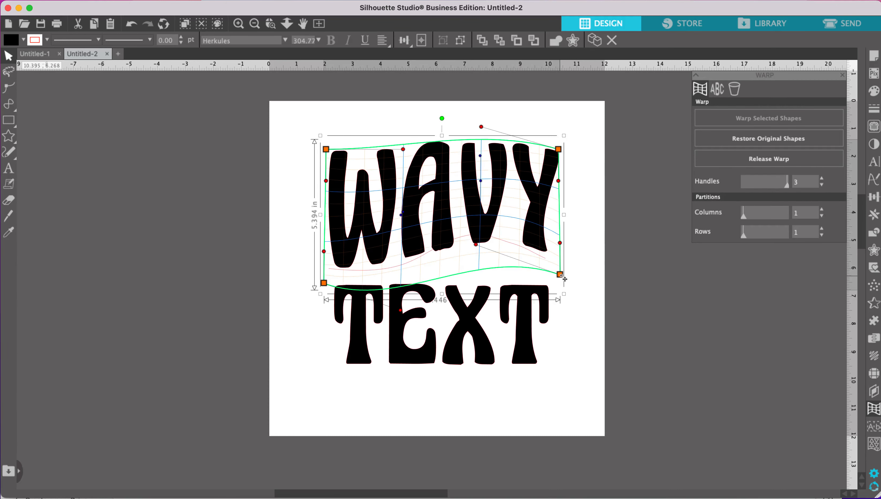
left_click_drag(560, 275, 559, 265)
left_click_drag(323, 283, 321, 277)
left_click_drag(401, 306, 397, 292)
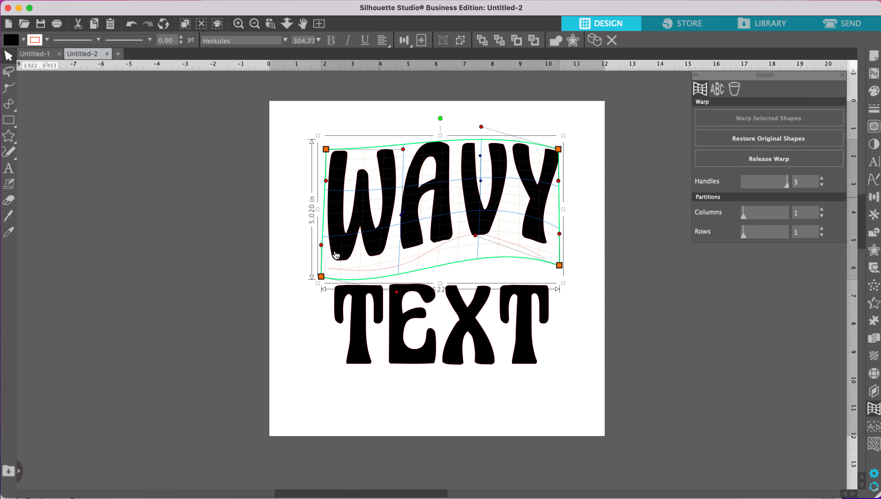
left_click_drag(328, 197, 324, 215)
mouse_move(320, 246)
left_mouse_down()
mouse_move(322, 288)
mouse_move(322, 280)
left_mouse_up()
left_click_drag(401, 215, 401, 228)
left_click_drag(399, 299, 398, 331)
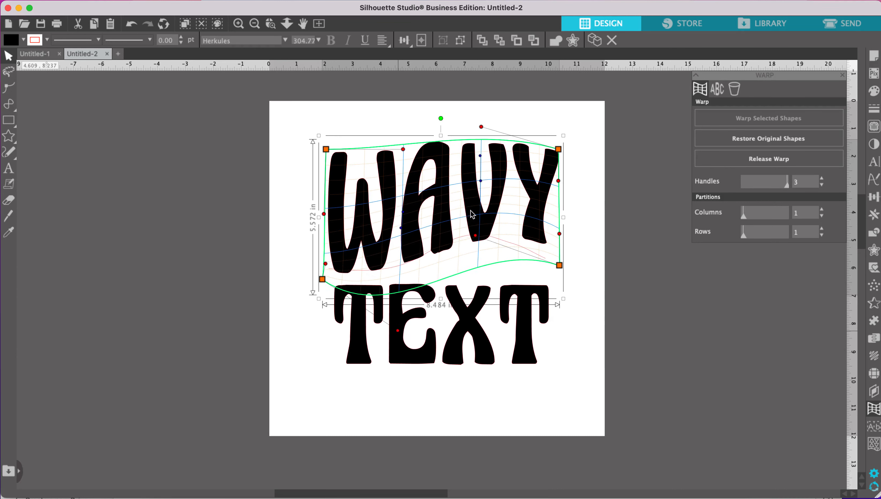
Raise the top of the Y, lower its bottom, and deepen the lower edge's curve so WAVY hugs the line.
left_click_drag(560, 154, 559, 150)
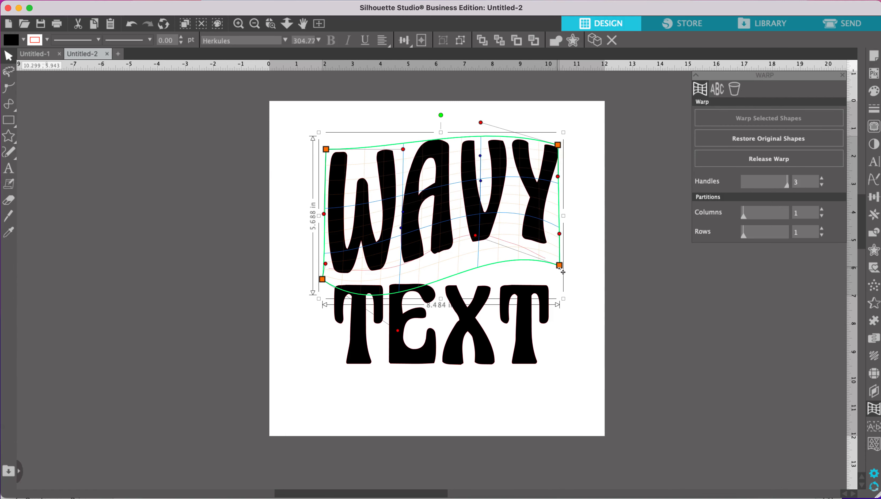
left_click_drag(561, 281, 556, 278)
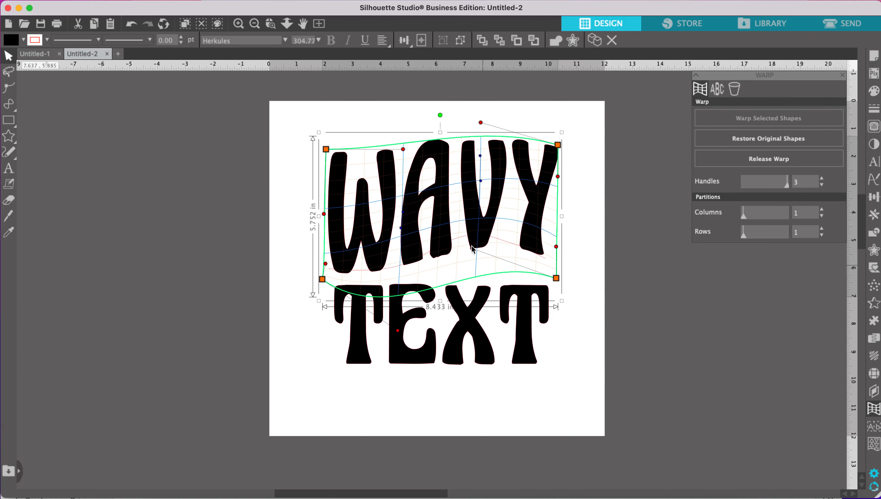
left_click_drag(472, 248, 472, 192)
left_click_drag(403, 228, 402, 234)
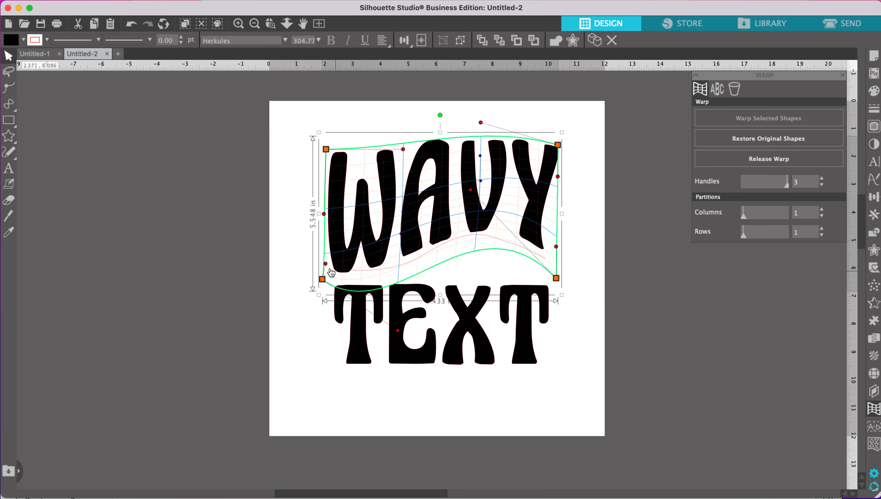
left_click_drag(335, 270, 326, 246)
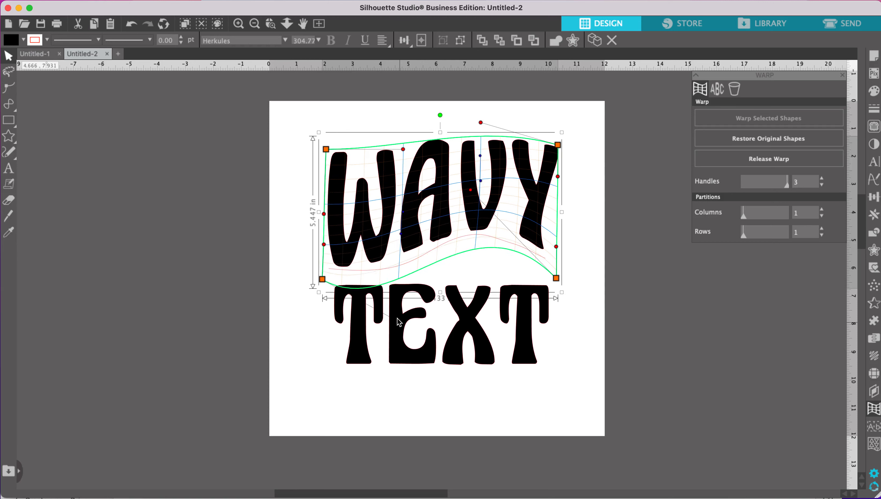
left_click_drag(399, 337, 402, 360)
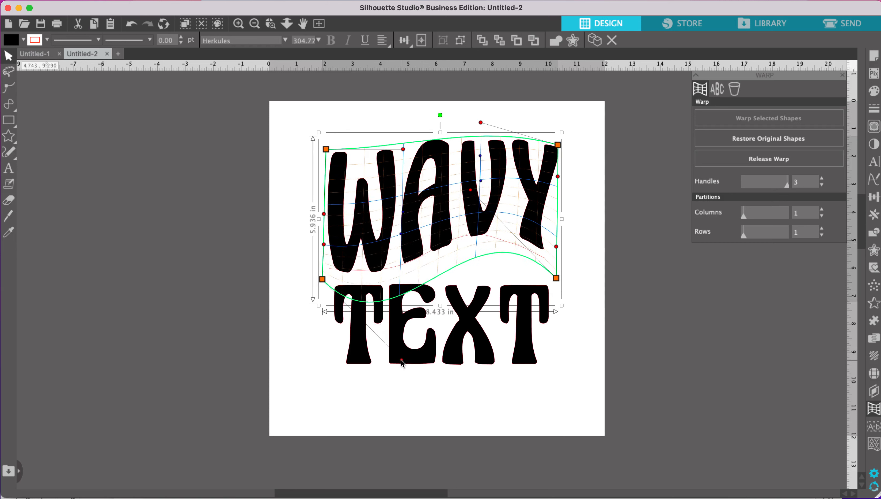
left_click(601, 273)
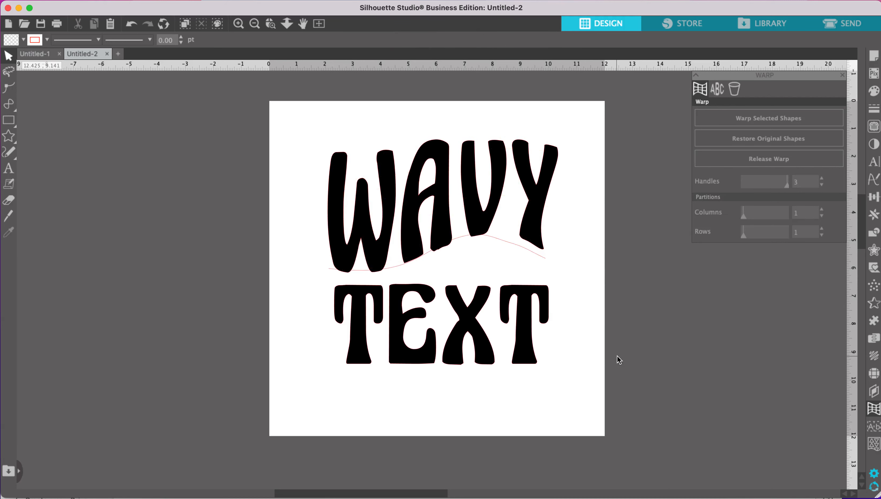
Fine-tune the warp under the V and Y so WAVY's lower edge matches the line's crest and right end.
left_click(524, 225)
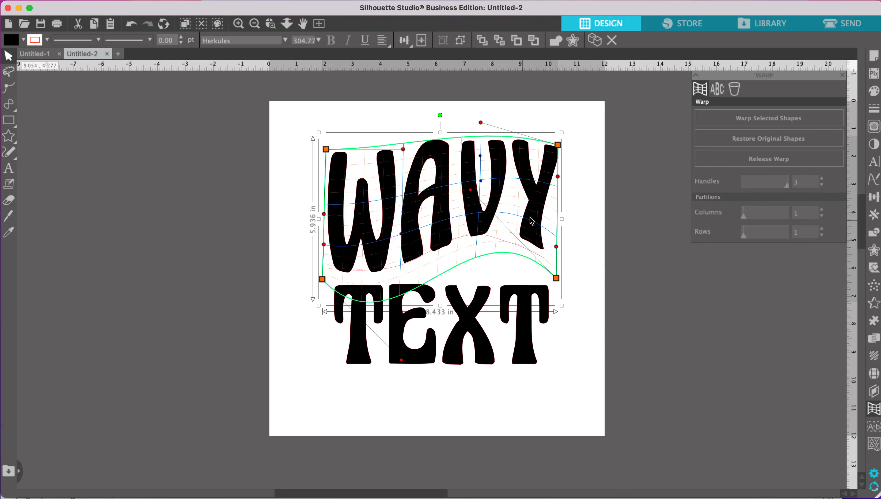
left_click_drag(556, 287, 555, 285)
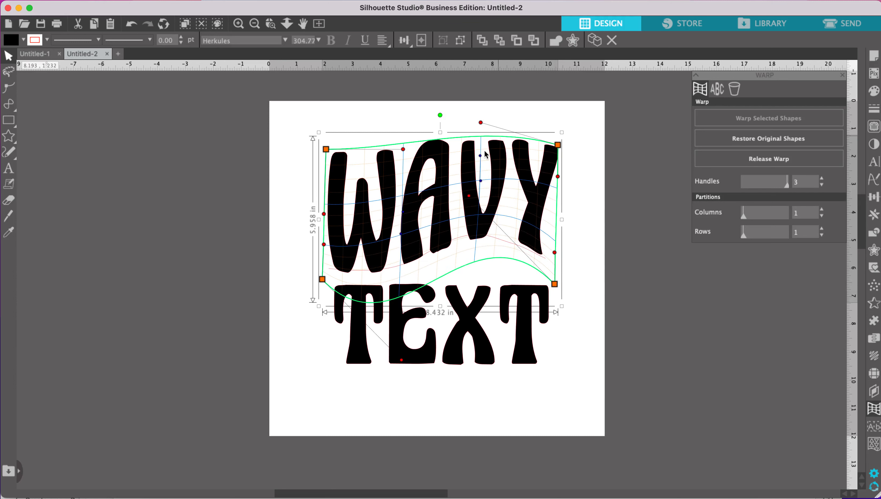
left_click_drag(481, 177, 481, 165)
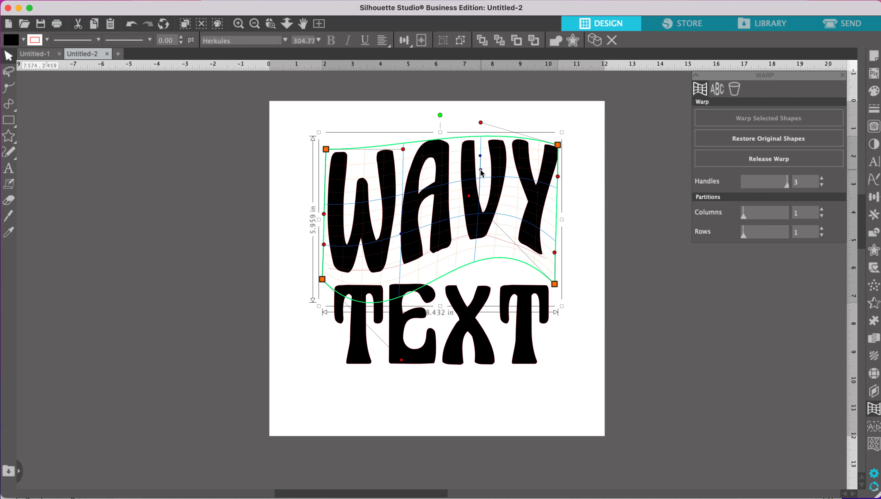
left_click_drag(472, 199, 477, 180)
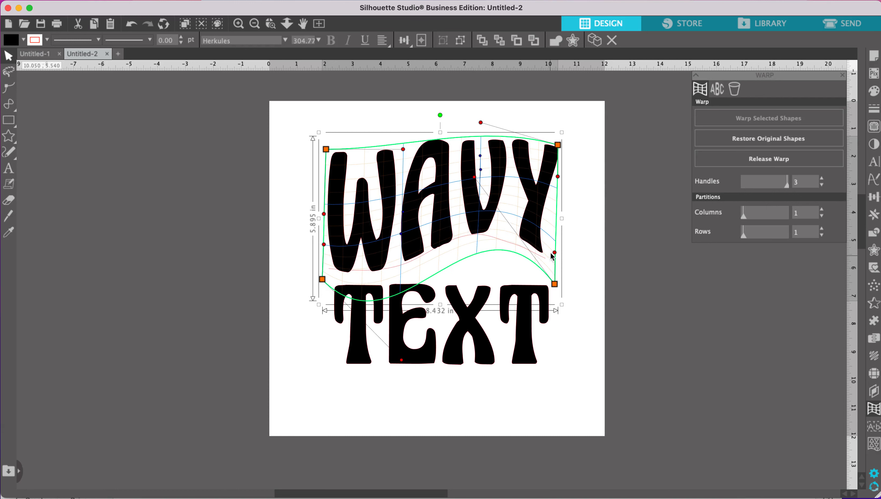
left_click_drag(556, 260, 555, 262)
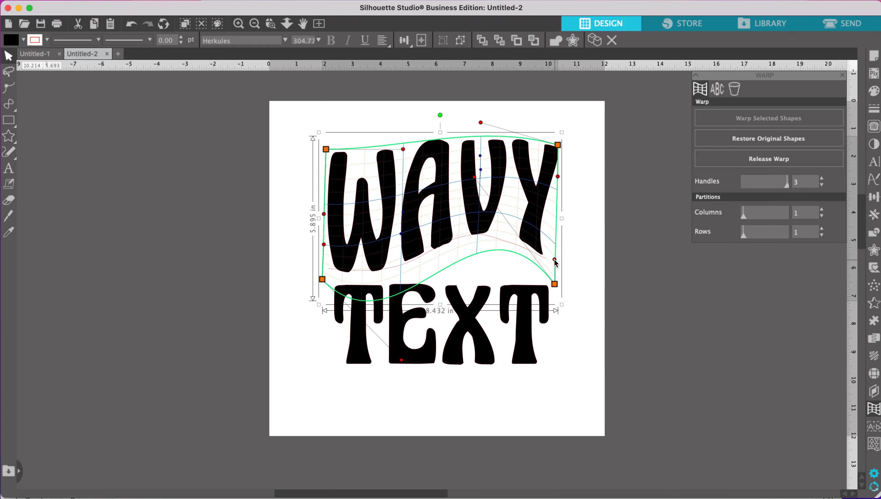
left_click(591, 290)
Apply a custom mesh warp to TEXT and bend its upper edge up to follow the wavy line from below.
left_click(473, 345)
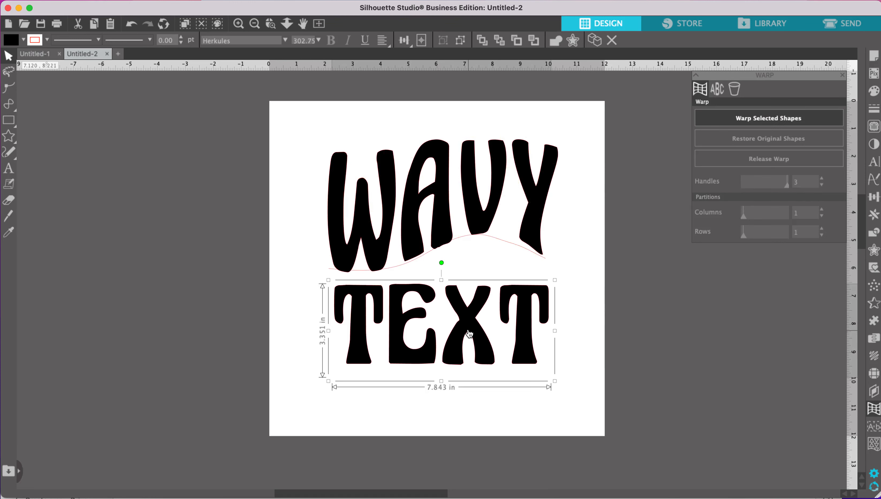
left_click(773, 120)
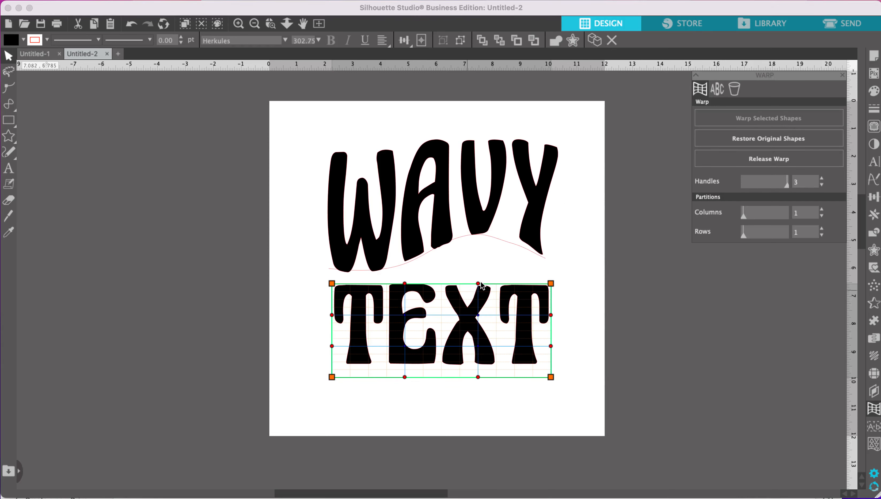
left_click_drag(481, 256, 502, 185)
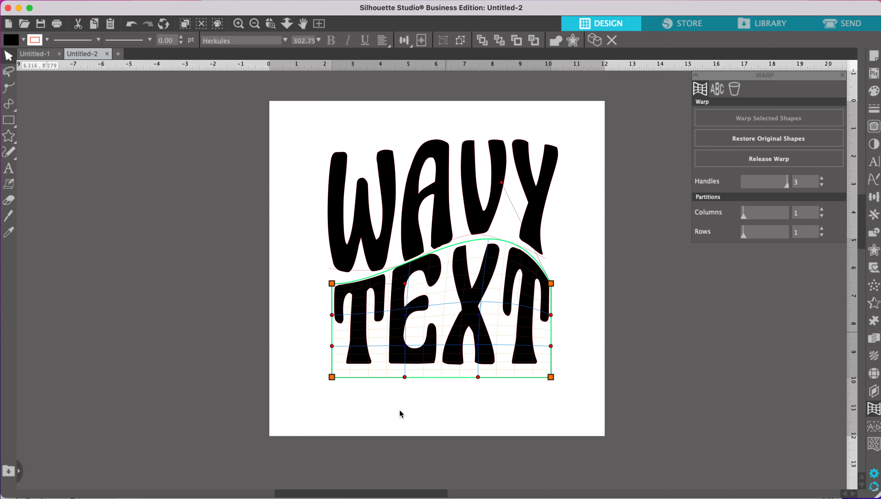
left_click_drag(404, 377, 407, 388)
left_click_drag(405, 284, 414, 296)
left_click_drag(332, 283, 330, 276)
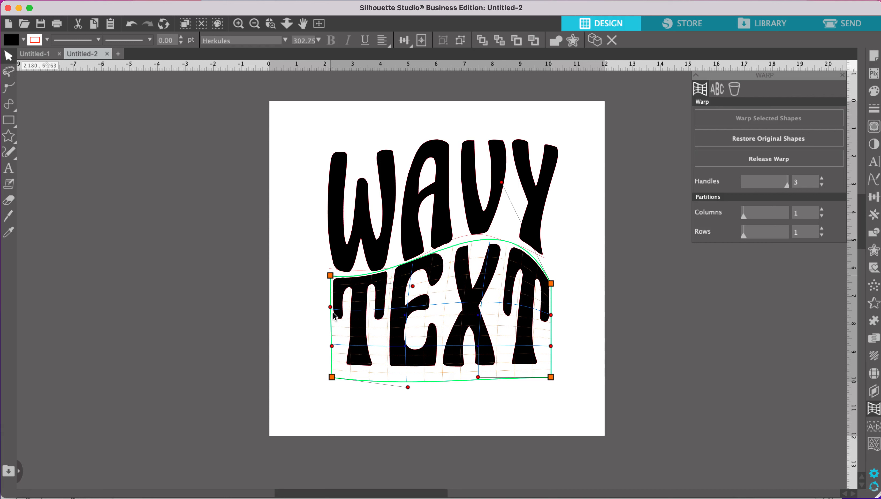
Refine the warp of TEXT by adjusting the first T, widening the base of the last T, and smoothing its upper and lower edges.
left_click_drag(332, 346, 334, 331)
left_click_drag(332, 276, 335, 274)
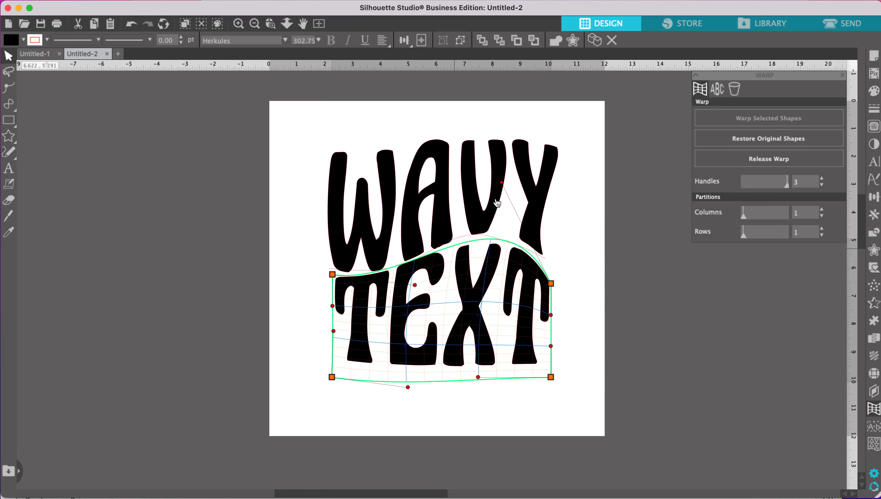
left_click_drag(509, 173, 509, 165)
left_click_drag(551, 378, 557, 377)
left_click_drag(485, 376, 484, 368)
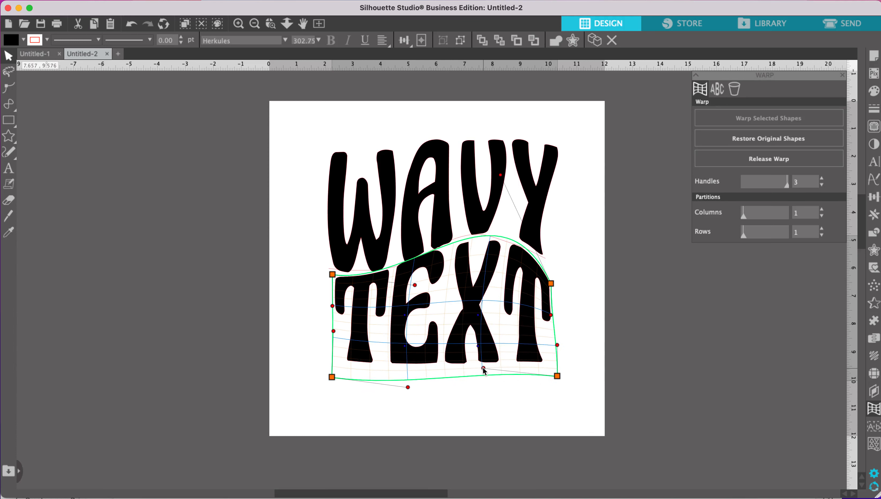
left_click_drag(407, 388, 411, 387)
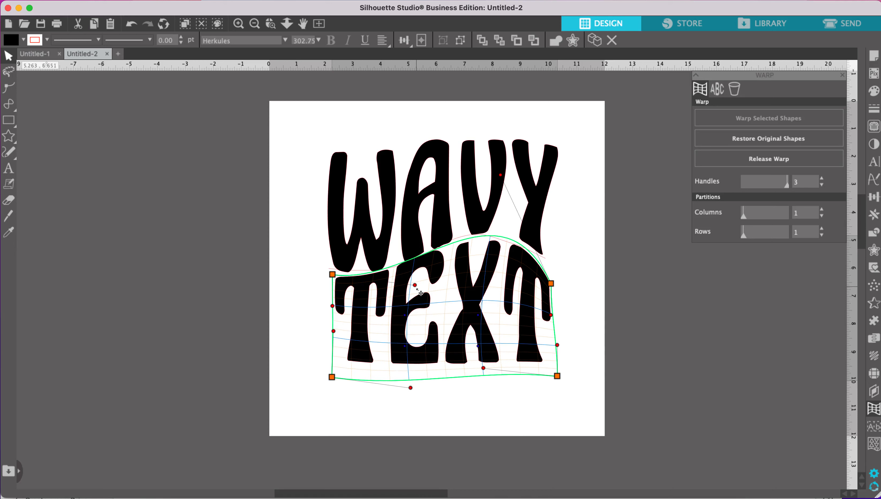
left_click_drag(415, 285, 414, 295)
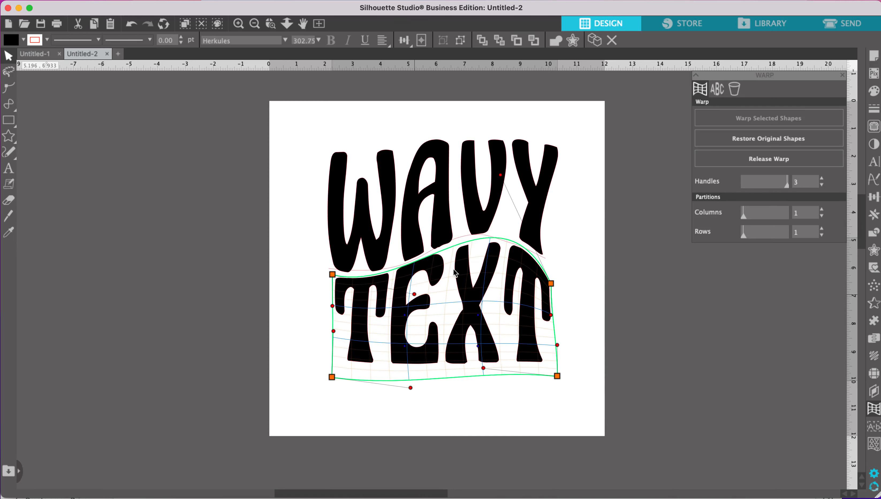
left_click(569, 252)
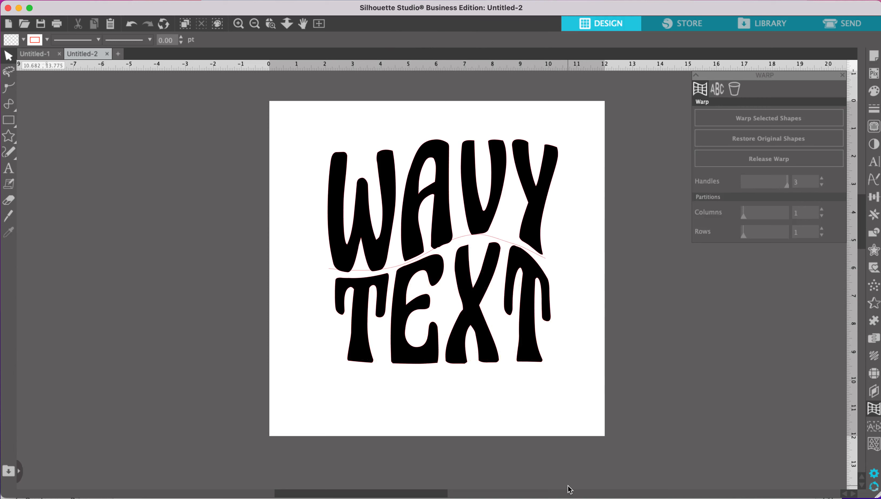
Reshape WAVY's upper warp edge by lowering the tops of the W and Y and dipping the curve near the W.
left_click(443, 166)
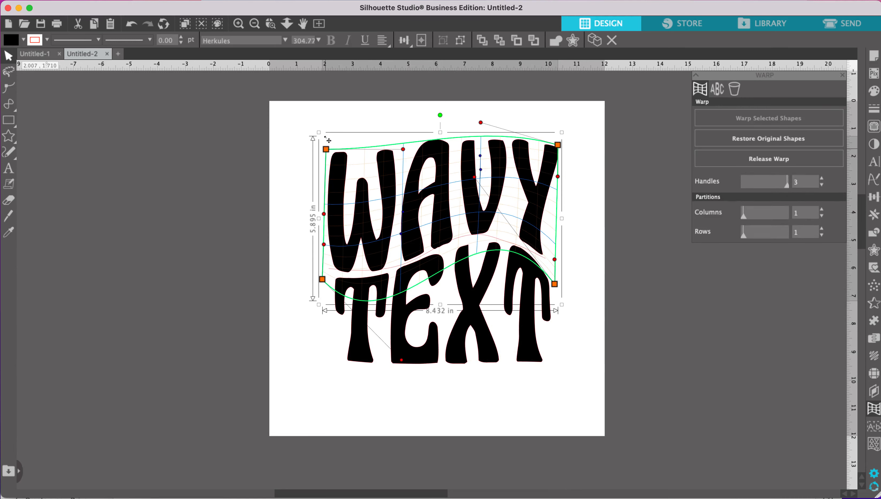
left_click_drag(327, 140, 326, 140)
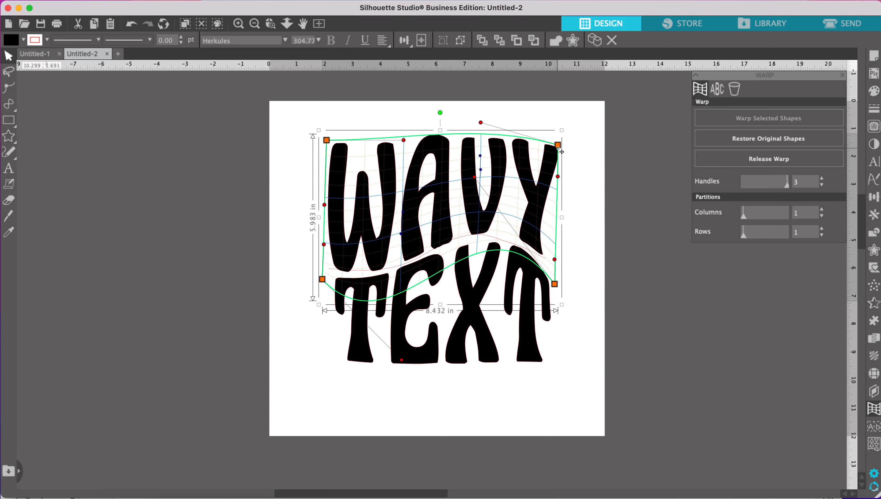
left_click_drag(558, 149, 557, 154)
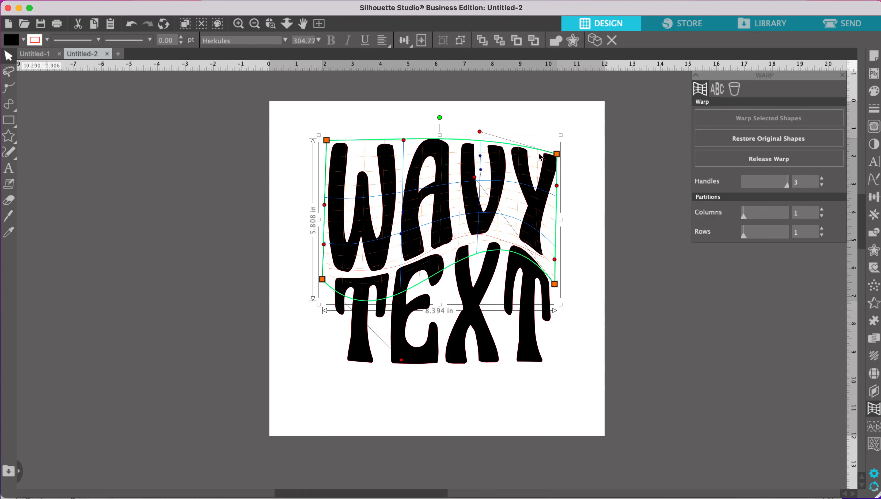
left_click_drag(401, 143, 397, 151)
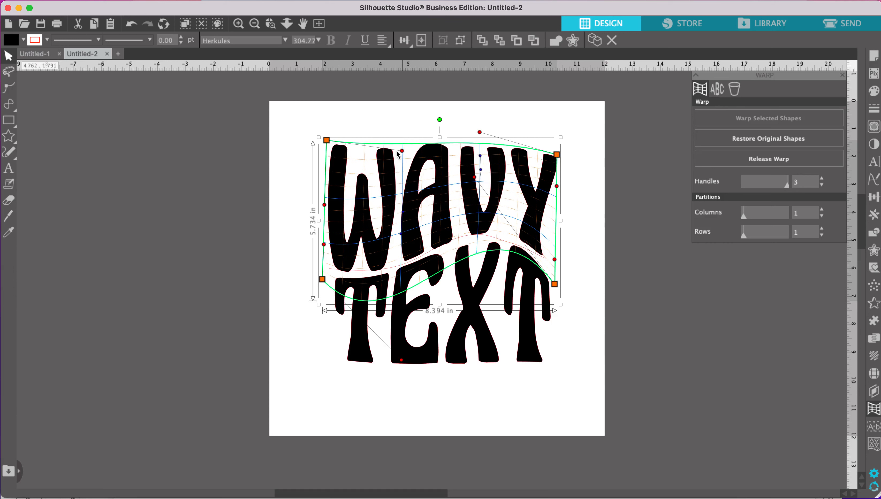
left_click_drag(330, 145, 323, 155)
left_click(600, 336)
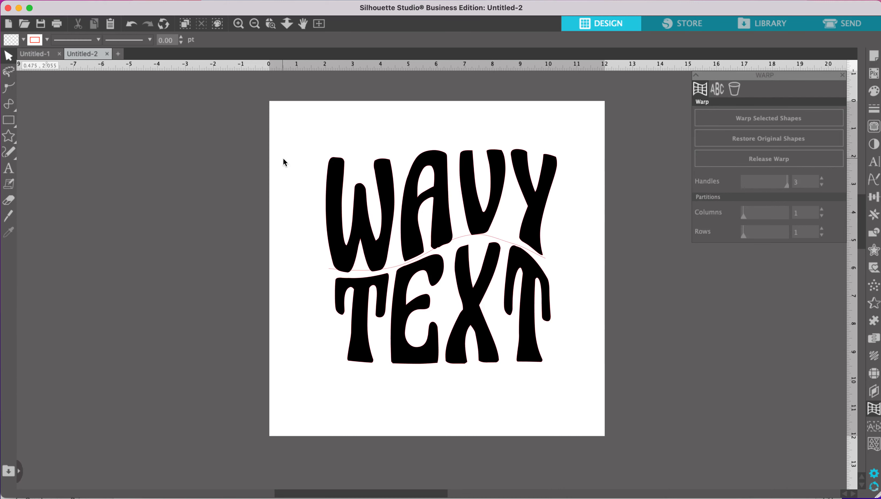
Release the warp on both WAVY and TEXT to turn them into regular shapes.
left_click(536, 222)
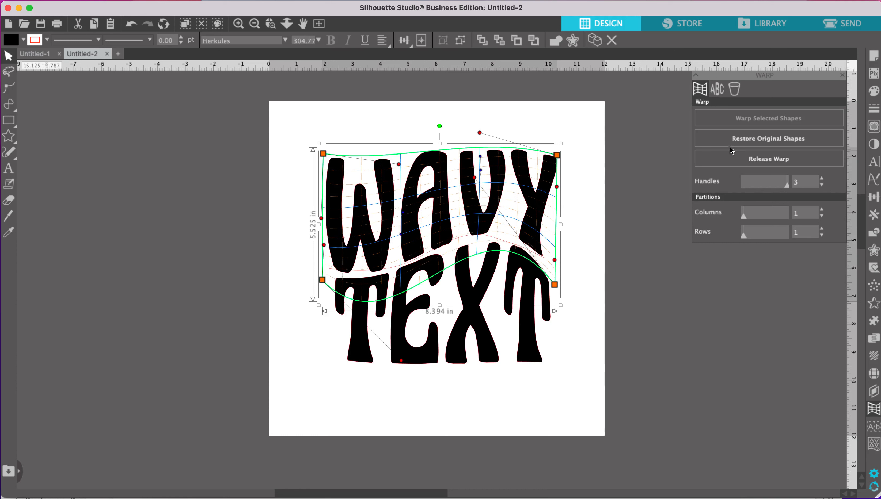
left_click(734, 160)
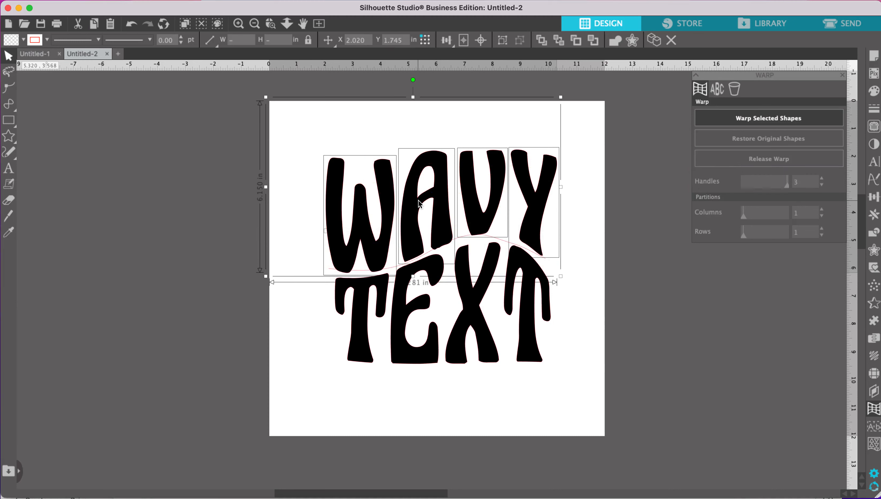
left_click(413, 312)
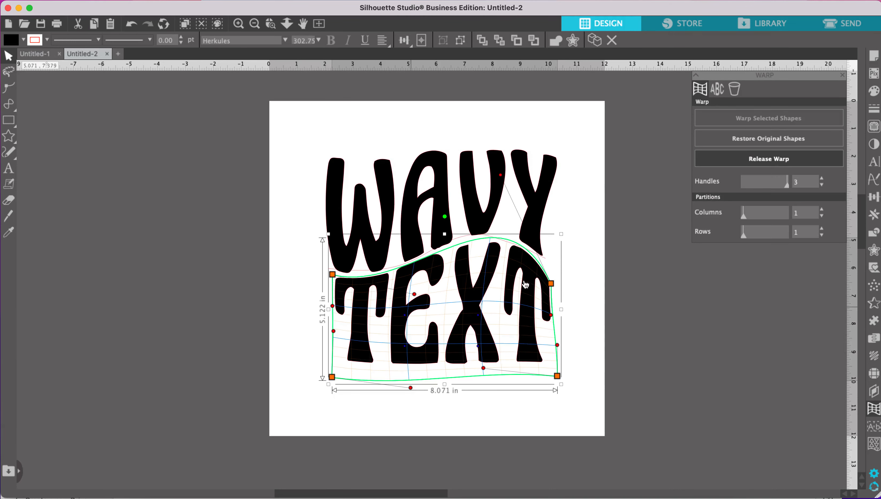
left_click(759, 162)
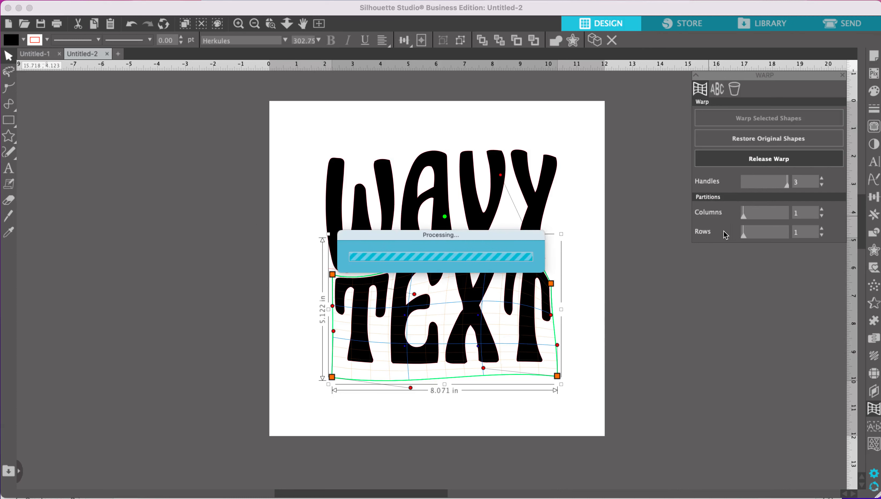
left_click(635, 280)
Move the wavy guide line out from between the two words and delete it.
mouse_move(494, 241)
left_mouse_down()
mouse_move(294, 277)
mouse_move(301, 276)
left_mouse_up()
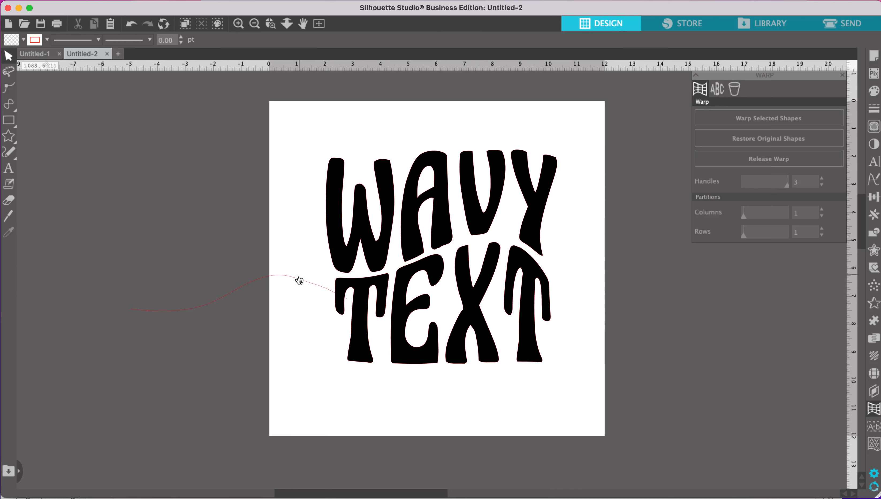
left_click(295, 276)
key("Delete")
Select all eight filled letters of WAVY and TEXT together and move them off the page to its left.
left_click(339, 240)
left_click(425, 224, "shift")
left_click(479, 231, "shift")
left_click(543, 225, "shift")
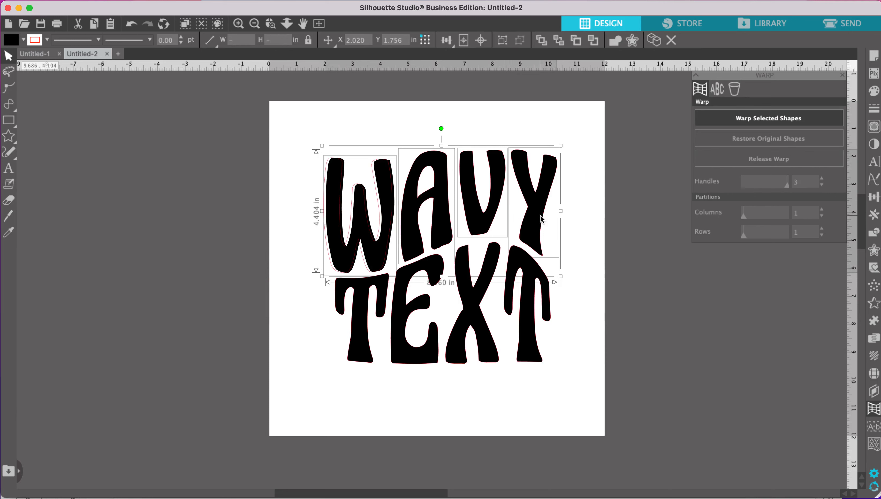
left_click(528, 297, "shift")
left_click(467, 316, "shift")
left_click(399, 312, "shift")
left_click(356, 323, "shift")
mouse_move(357, 322)
left_mouse_down()
mouse_move(317, 347)
mouse_move(158, 321)
mouse_move(81, 329)
mouse_move(65, 315)
mouse_move(53, 319)
left_mouse_up()
Delete the leftover unfilled letter outlines on the page and move the filled letters back onto it.
left_click(337, 270)
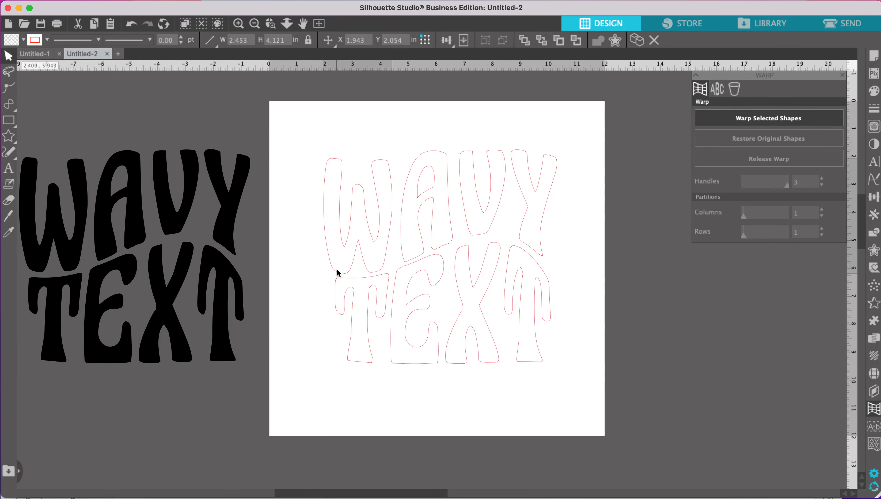
left_click_drag(301, 114, 449, 251)
left_click_drag(561, 371, 577, 387)
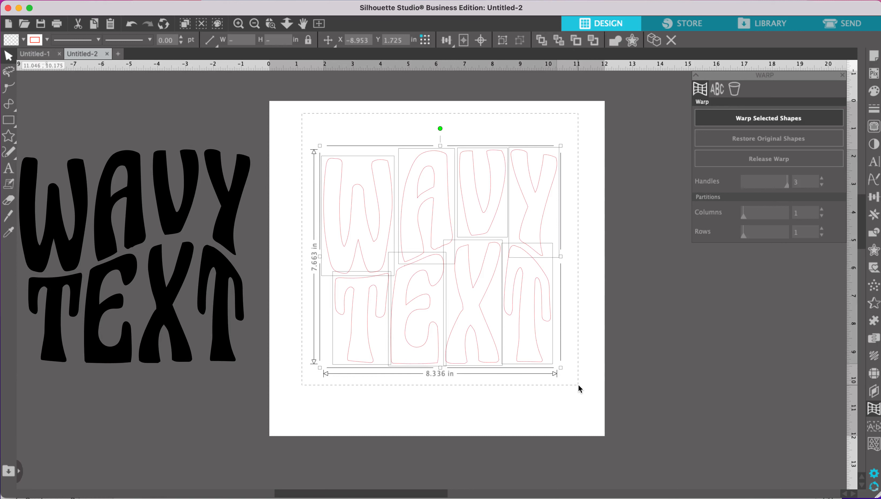
key("Delete")
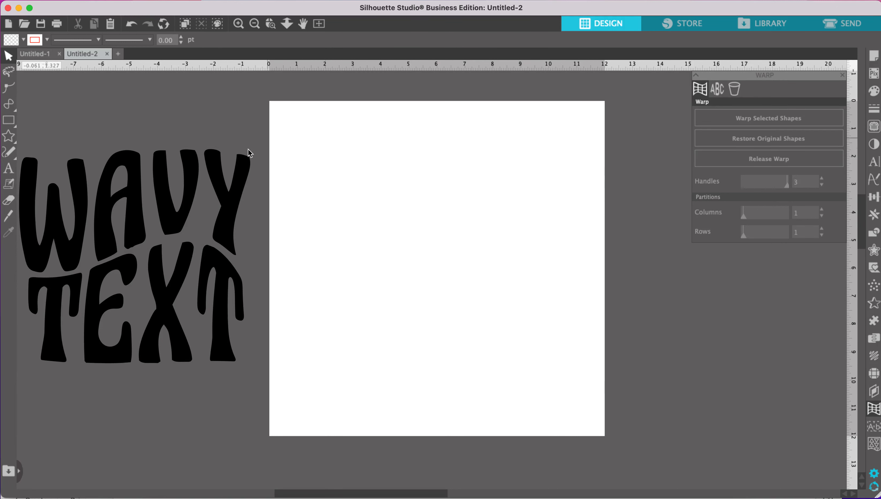
mouse_move(42, 121)
left_mouse_down()
mouse_move(196, 234)
mouse_move(256, 326)
mouse_move(317, 300)
mouse_move(528, 309)
left_mouse_up()
left_click(592, 332)
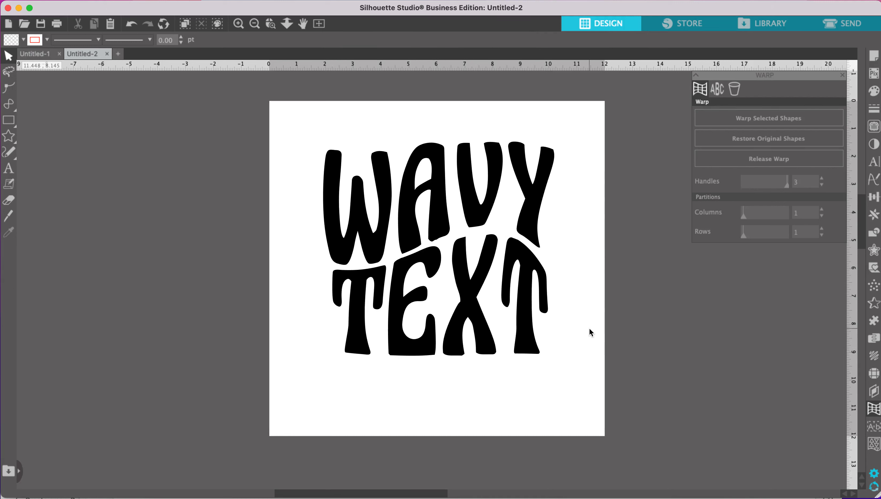
Fill the W of WAVY with dark brown and the A with bright orange.
left_click(387, 194)
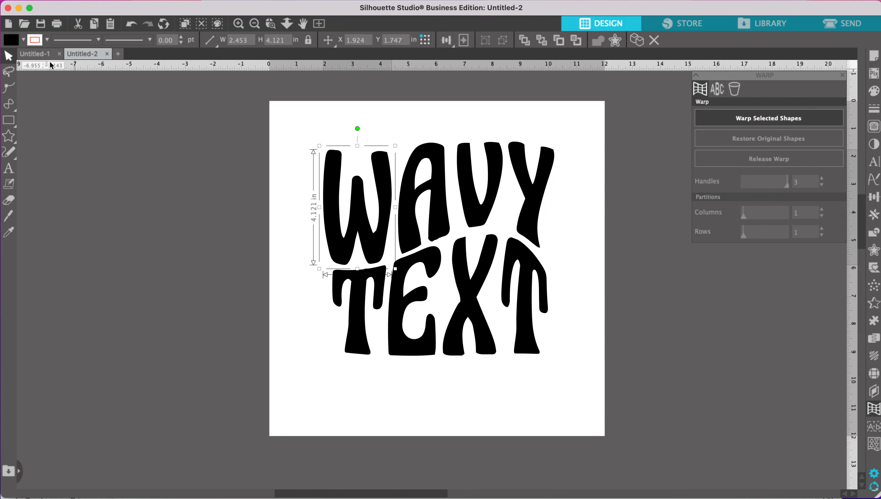
left_click(25, 42)
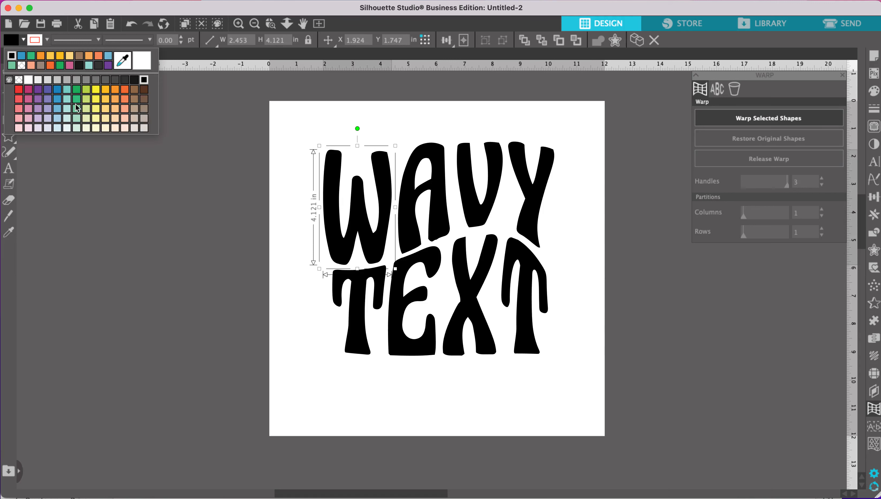
left_click(47, 130)
left_click(23, 41)
left_click(144, 90)
key("Tab")
left_click(23, 40)
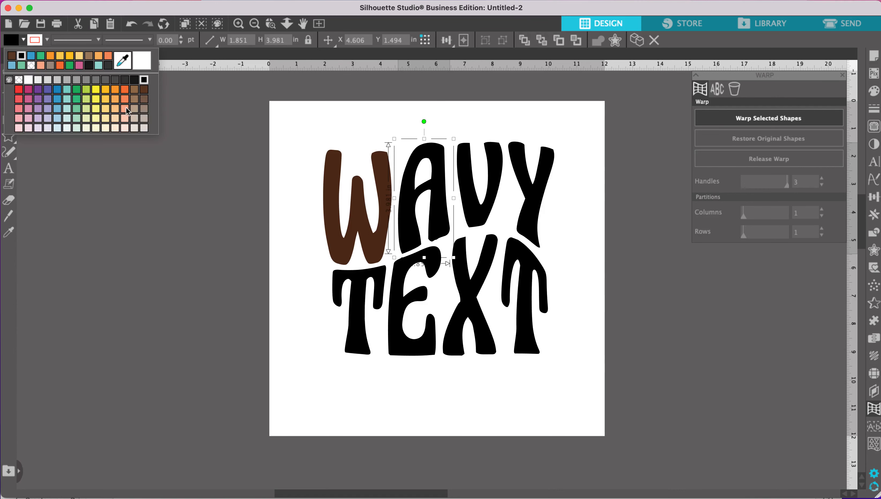
left_click(129, 100)
Fill the V of WAVY with blue and the Y with green.
left_click(484, 196)
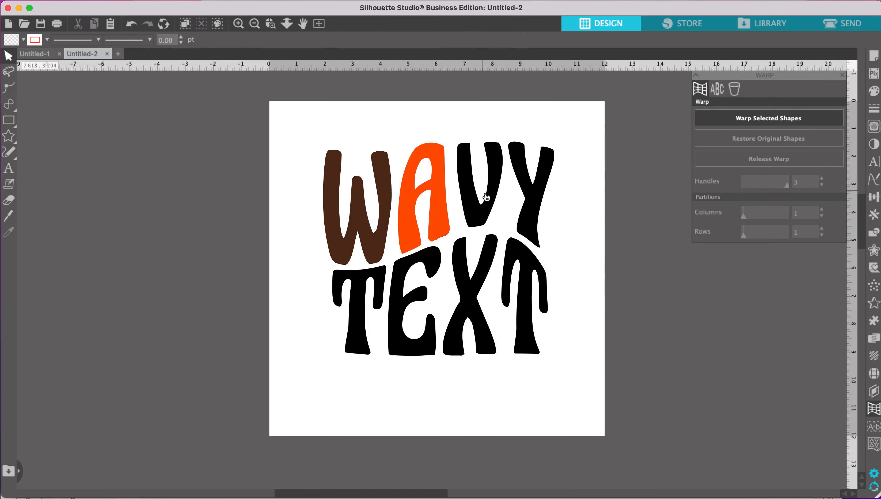
left_click(22, 40)
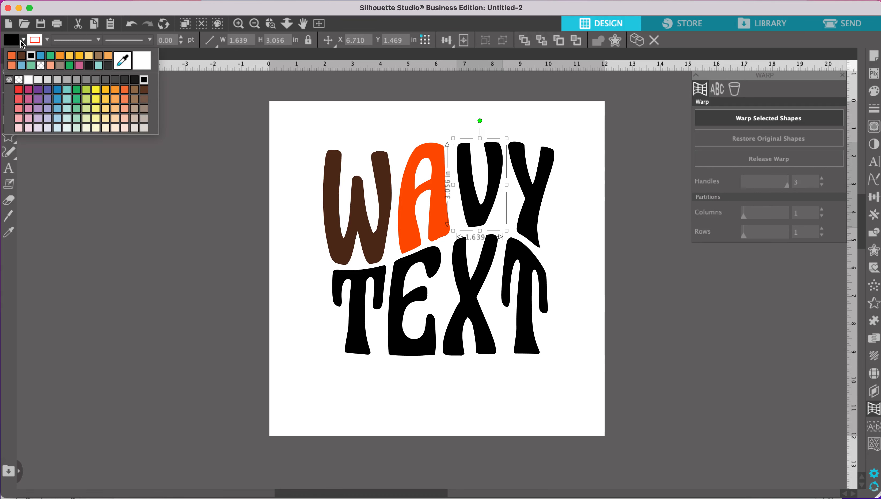
left_click(61, 90)
left_click(537, 197)
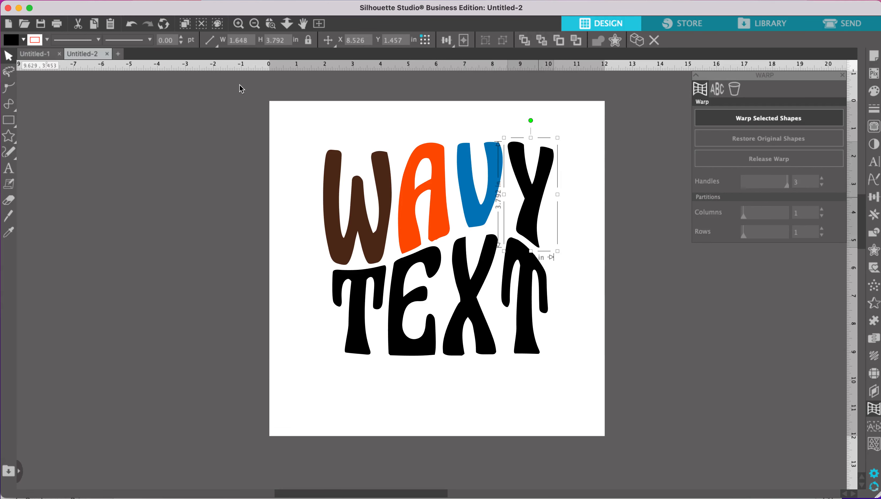
left_click(25, 40)
left_click(77, 90)
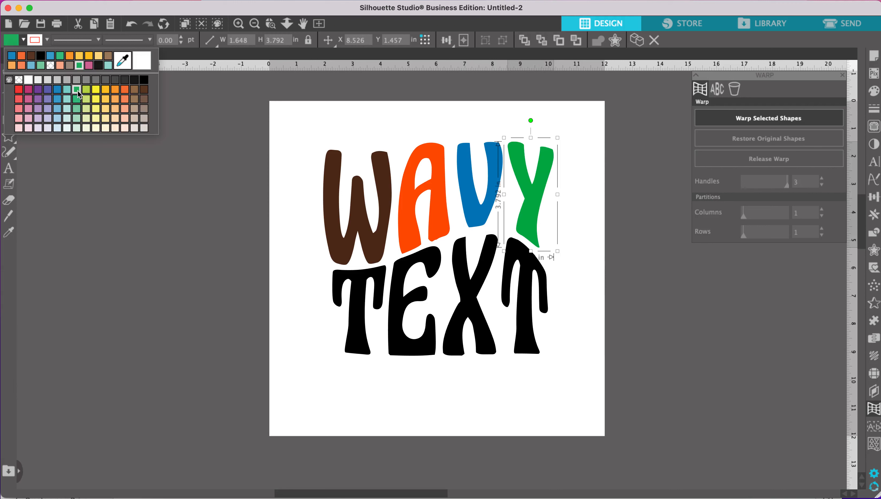
left_click(152, 213)
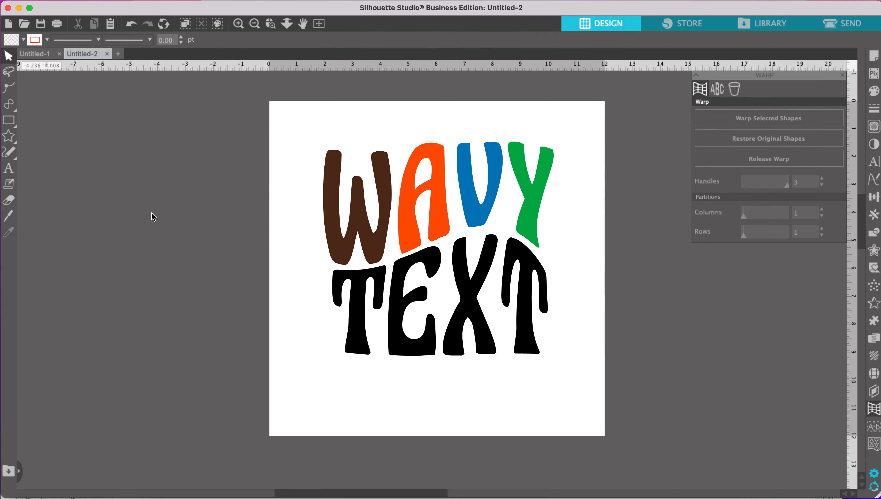